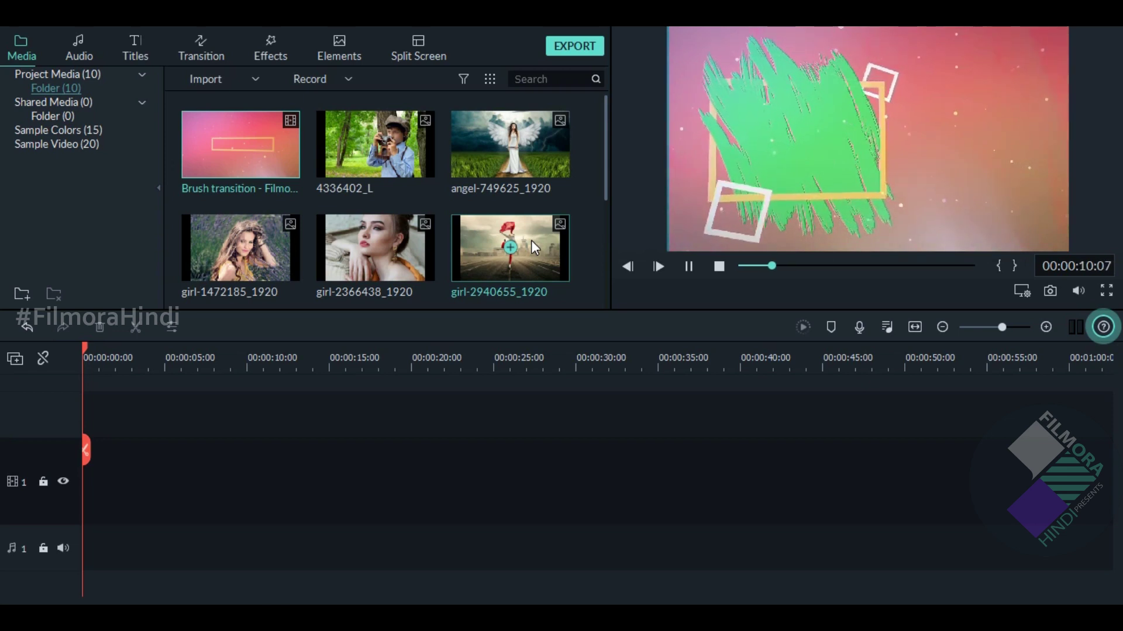
- Pause the brush transition preview and reset the player to 00:00:00:00
{"action": "key", "text": "space"}
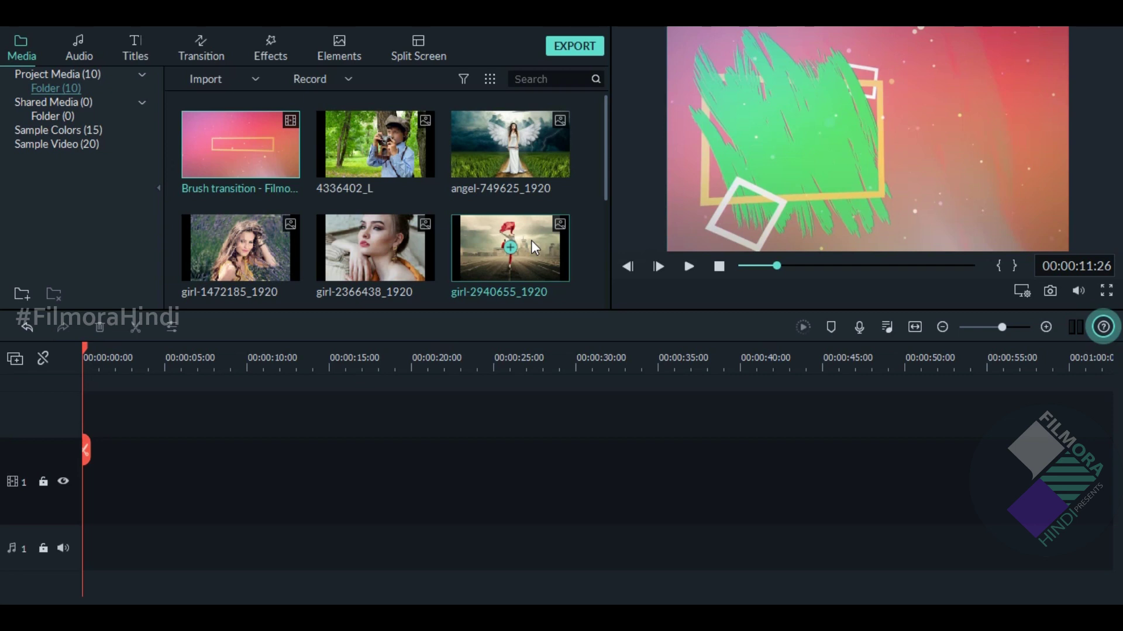
{"action": "left_click", "coordinate": [345, 169]}
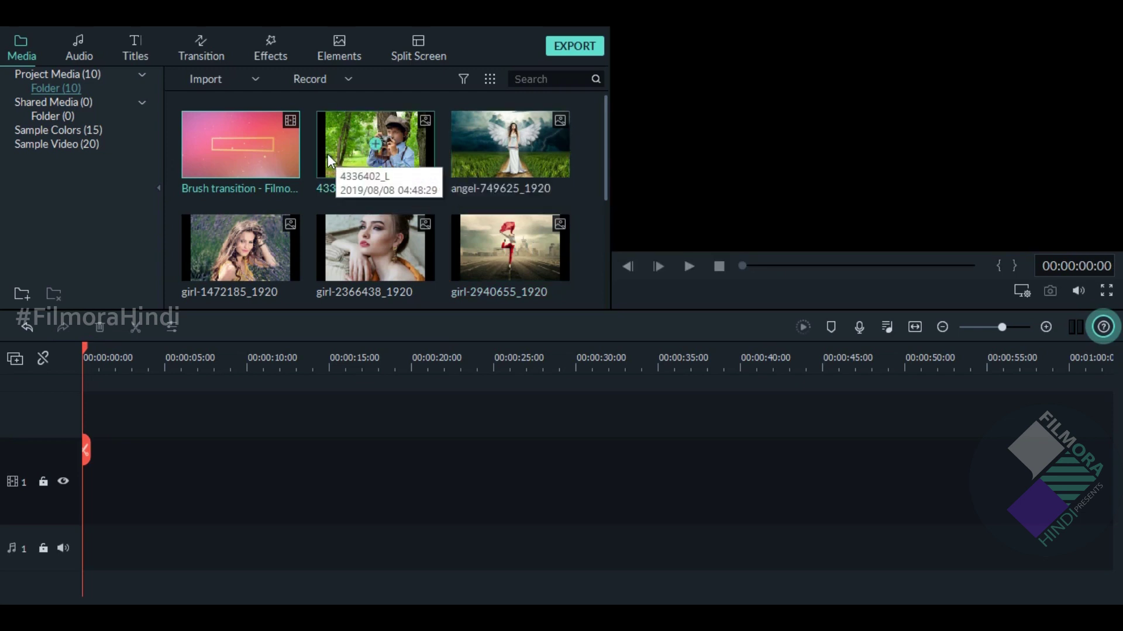
- Place 4336402_L on video track 1 and the Brush transition clip above it, at 1920 x 1080 25fps
{"action": "double_click", "coordinate": [340, 164]}
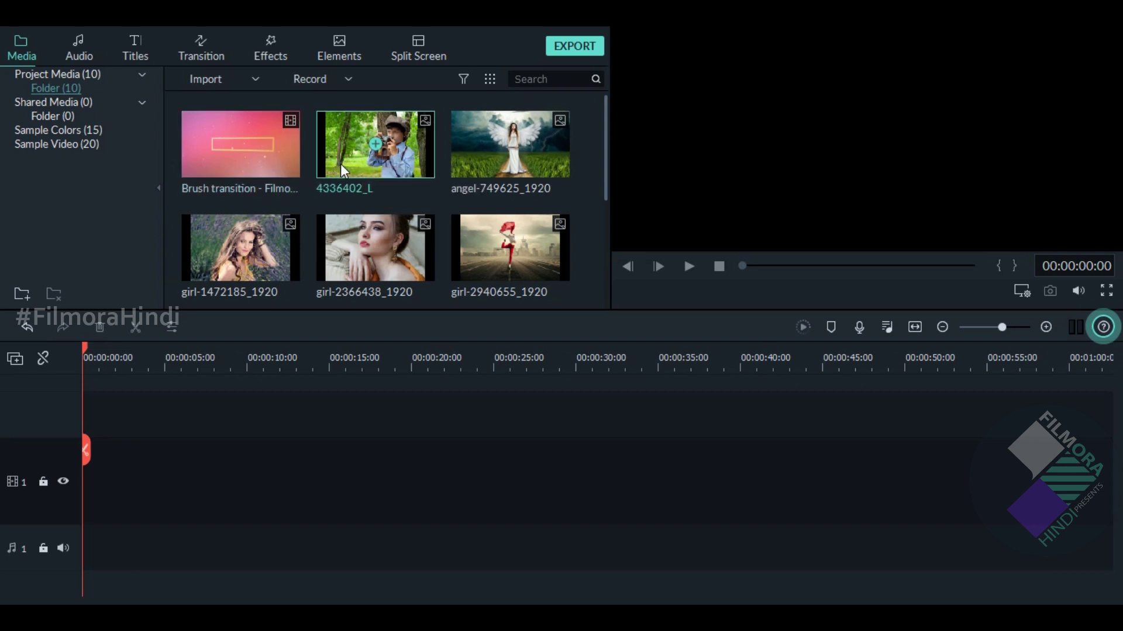
{"action": "left_click_drag", "start_coordinate": [340, 164], "coordinate": [95, 468]}
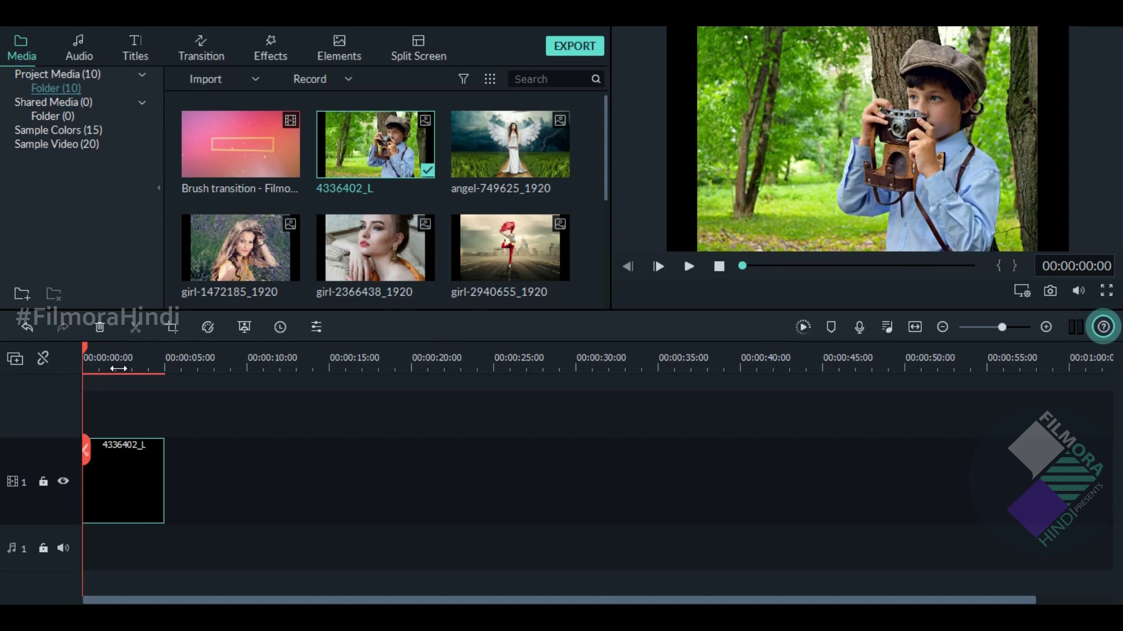
{"action": "mouse_move", "coordinate": [243, 145]}
{"action": "mouse_move", "coordinate": [201, 166]}
{"action": "left_mouse_down"}
{"action": "mouse_move", "coordinate": [90, 409]}
{"action": "mouse_move", "coordinate": [191, 408]}
{"action": "left_mouse_up"}
{"action": "left_click", "coordinate": [684, 351]}
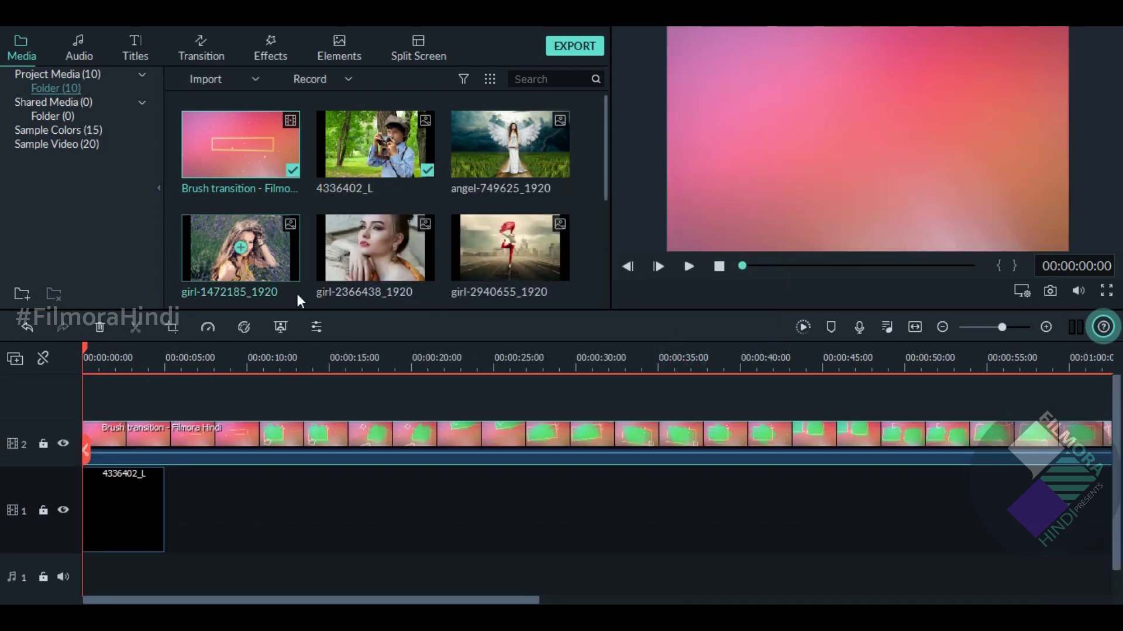
{"action": "left_click", "coordinate": [201, 358]}
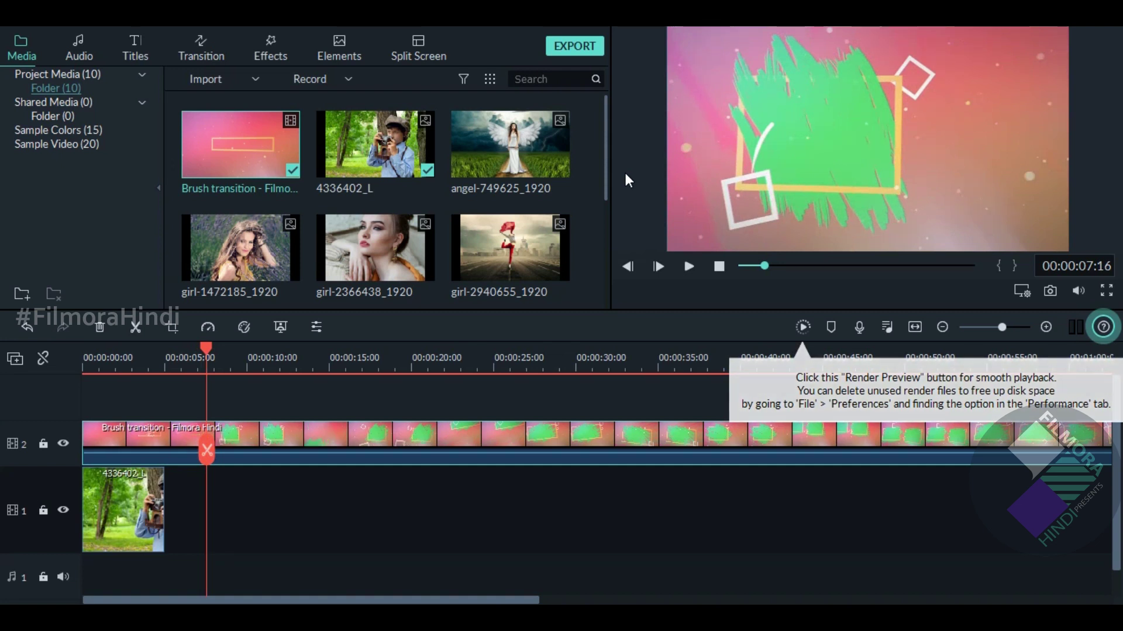
- Apply Green Screen to the Brush transition clip, sampling its green strokes, offset 10, tolerance 52
{"action": "right_click", "coordinate": [231, 443]}
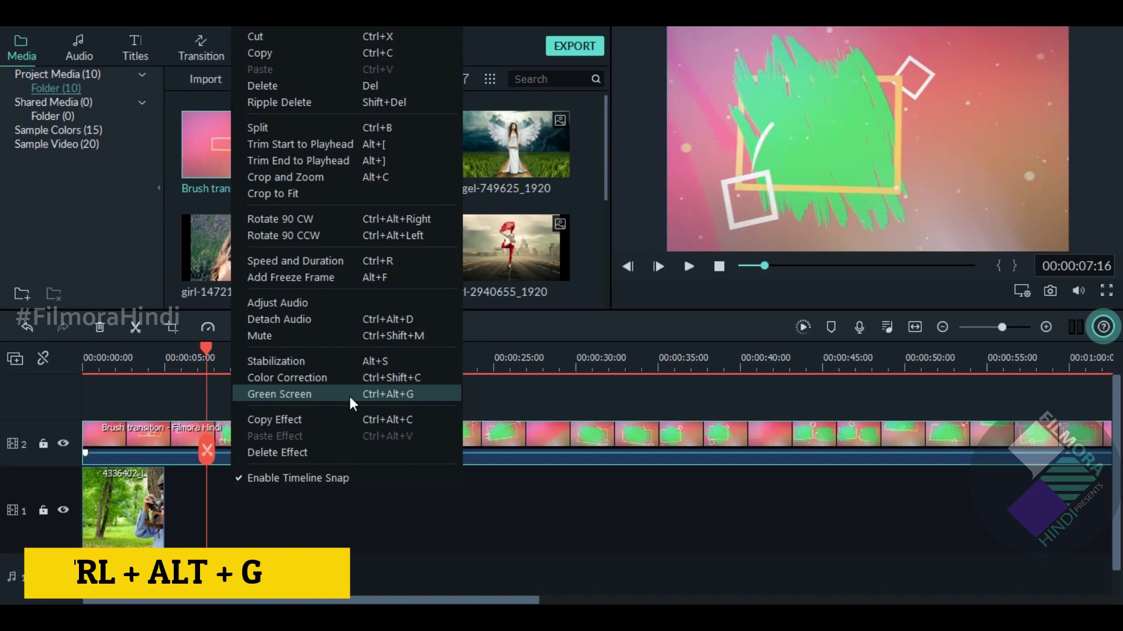
{"action": "left_click", "coordinate": [350, 397]}
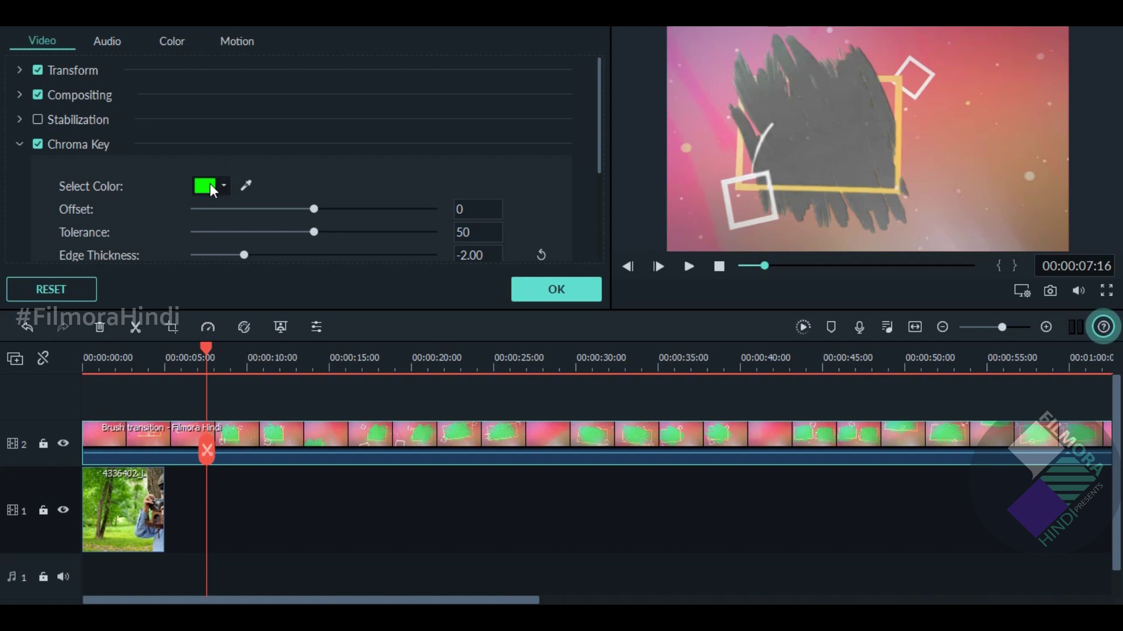
{"action": "left_click", "coordinate": [225, 187]}
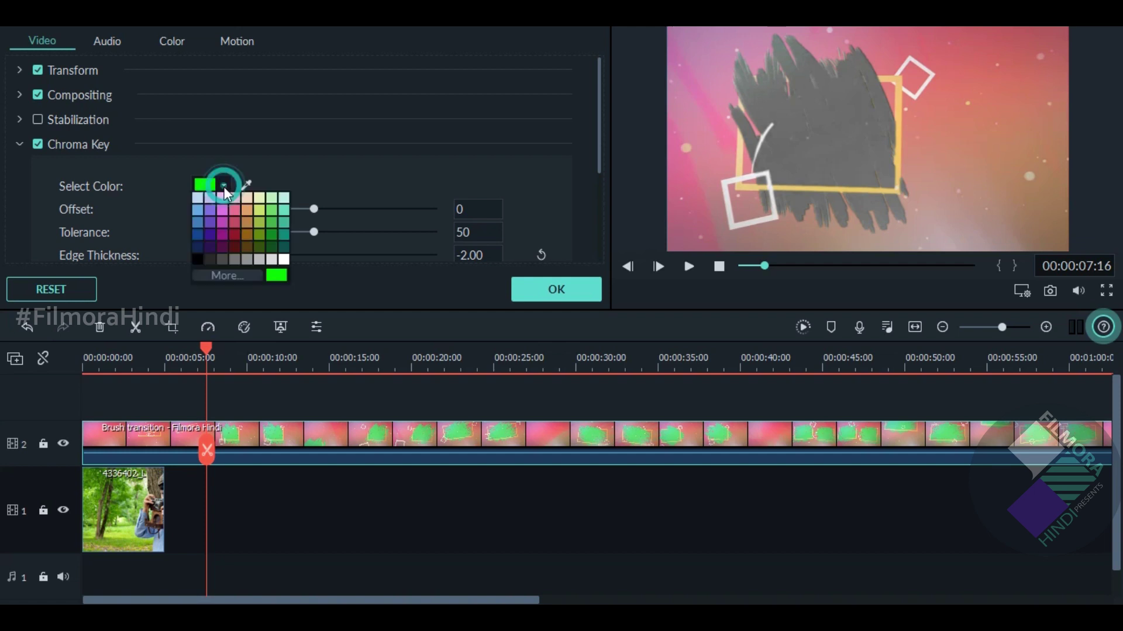
{"action": "left_click", "coordinate": [199, 263]}
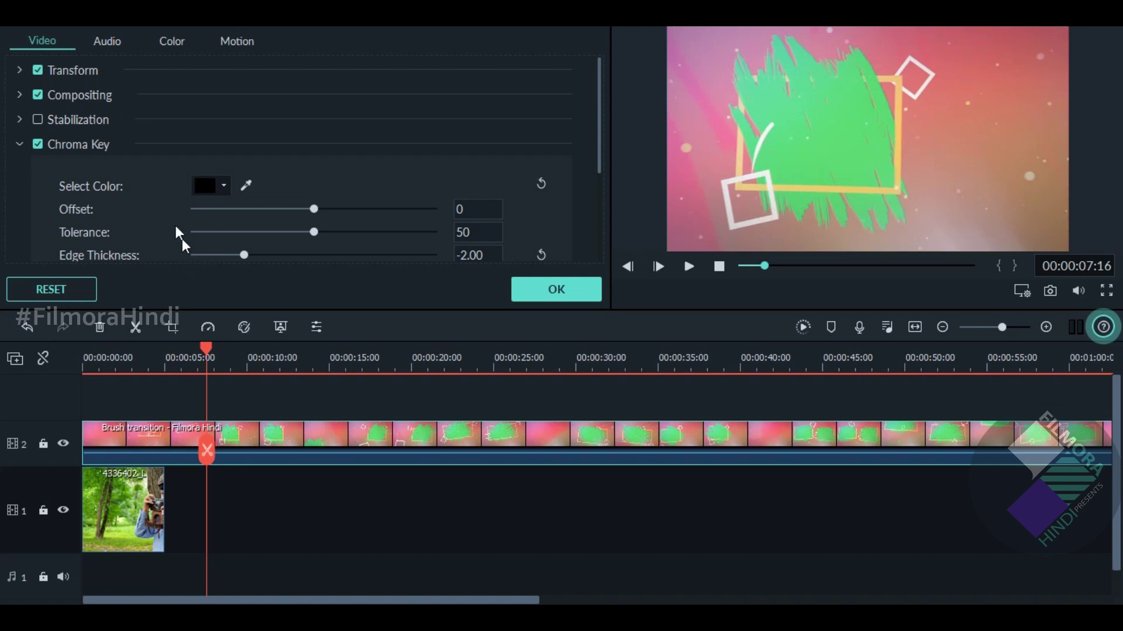
{"action": "left_click", "coordinate": [246, 185]}
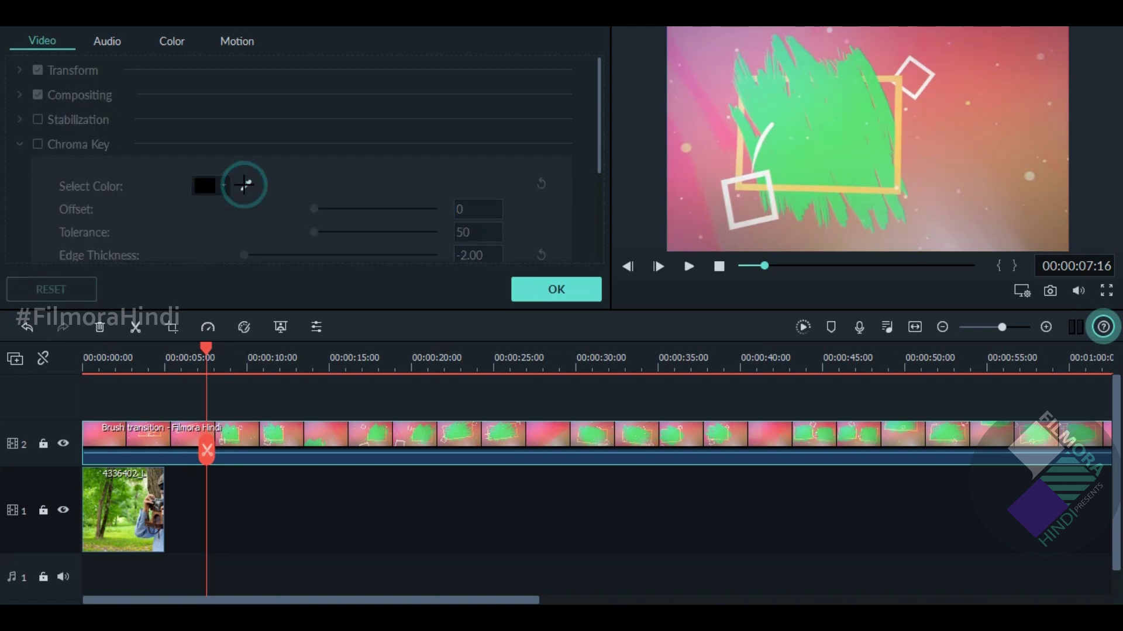
{"action": "left_click", "coordinate": [794, 154]}
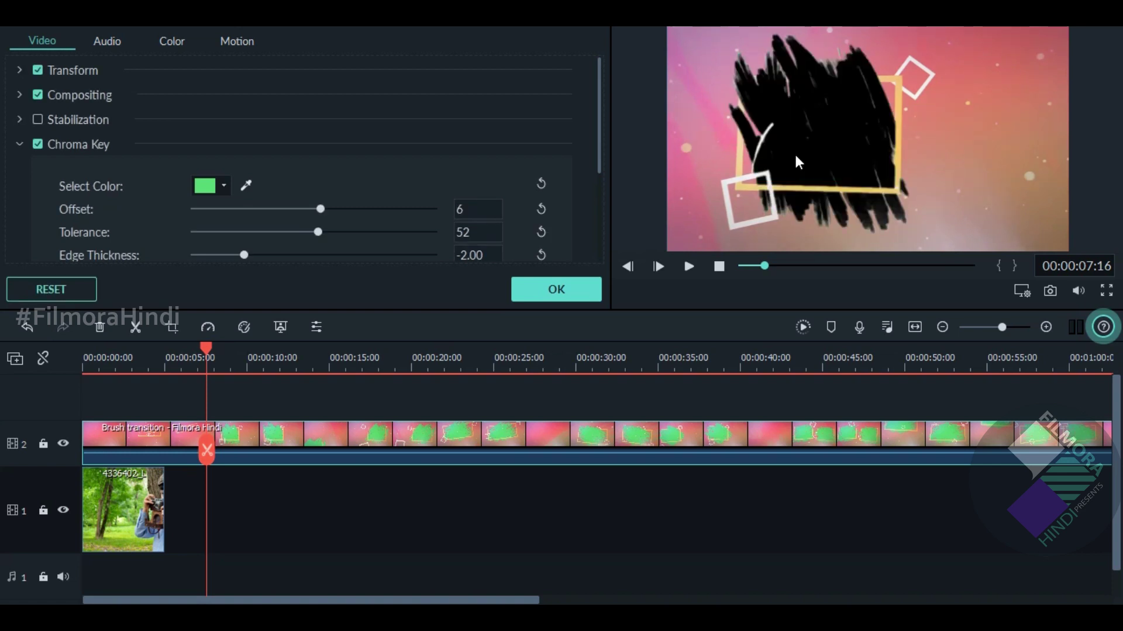
{"action": "left_click_drag", "start_coordinate": [319, 210], "coordinate": [326, 210]}
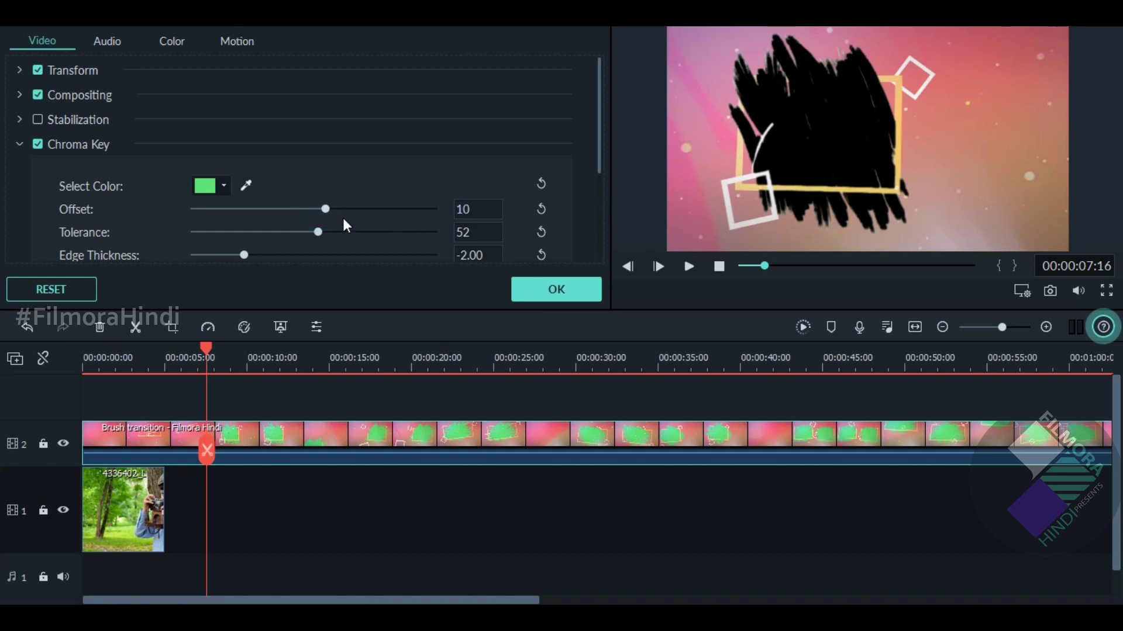
{"action": "left_click", "coordinate": [564, 288]}
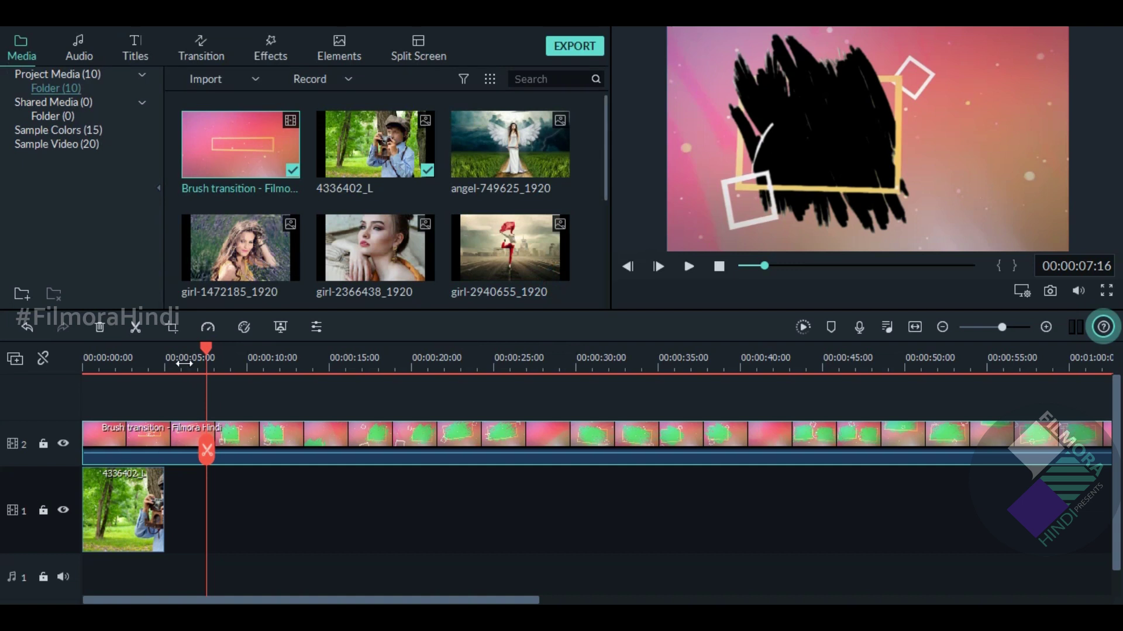
- Move 4336402_L to start near 5 seconds and scrub through the brush reveal to check it
{"action": "left_click_drag", "start_coordinate": [147, 482], "coordinate": [209, 479]}
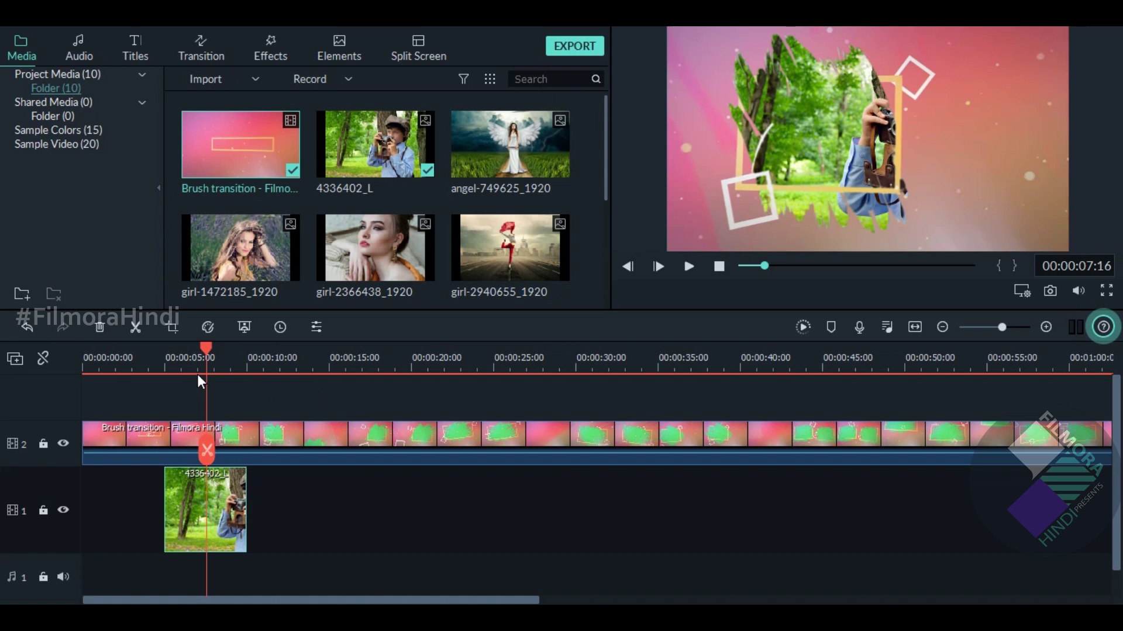
{"action": "left_click", "coordinate": [169, 356]}
{"action": "left_click_drag", "start_coordinate": [170, 356], "coordinate": [196, 350]}
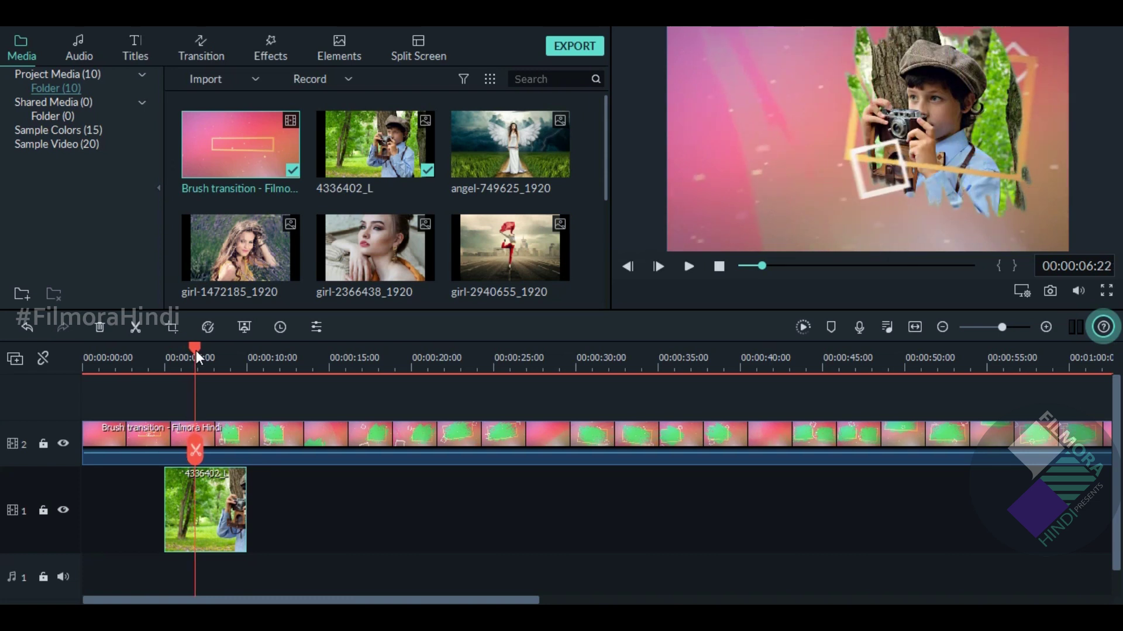
{"action": "left_click_drag", "start_coordinate": [195, 349], "coordinate": [224, 352]}
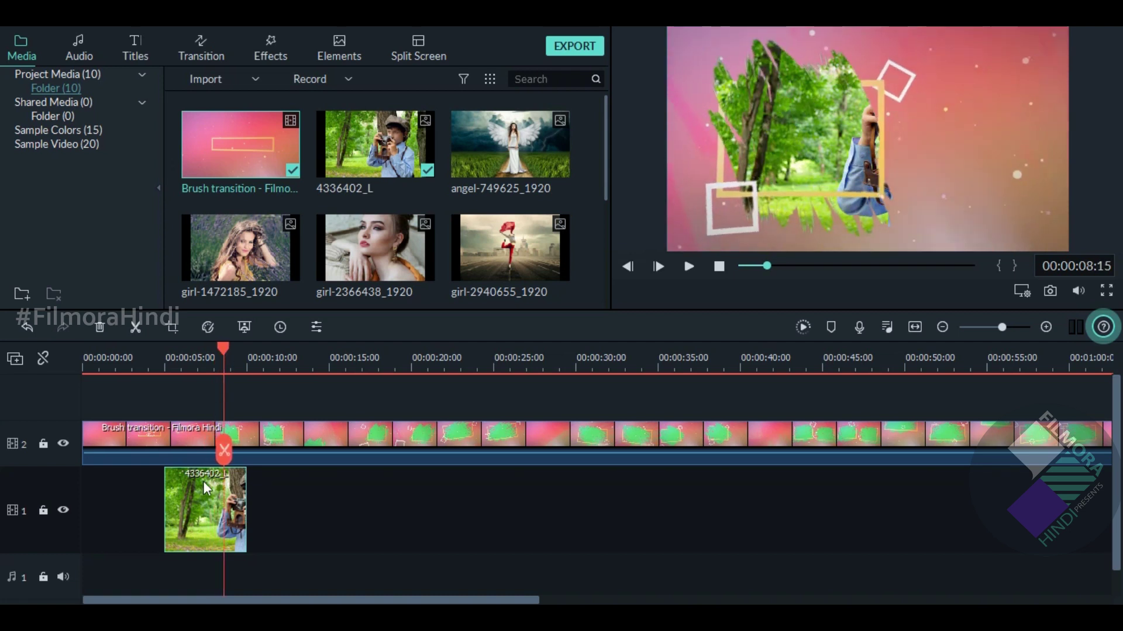
- Nudge the camera-boy photo slightly later on track 1 and select the brush transition clip
{"action": "left_click_drag", "start_coordinate": [209, 497], "coordinate": [230, 496]}
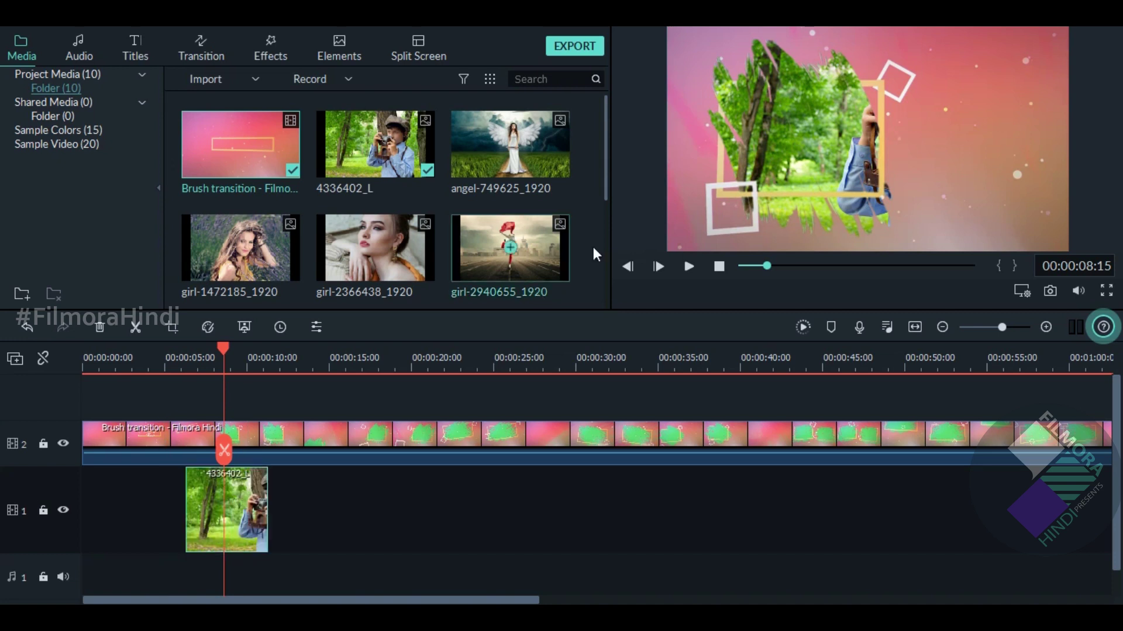
{"action": "left_click", "coordinate": [862, 171]}
{"action": "left_click", "coordinate": [43, 444]}
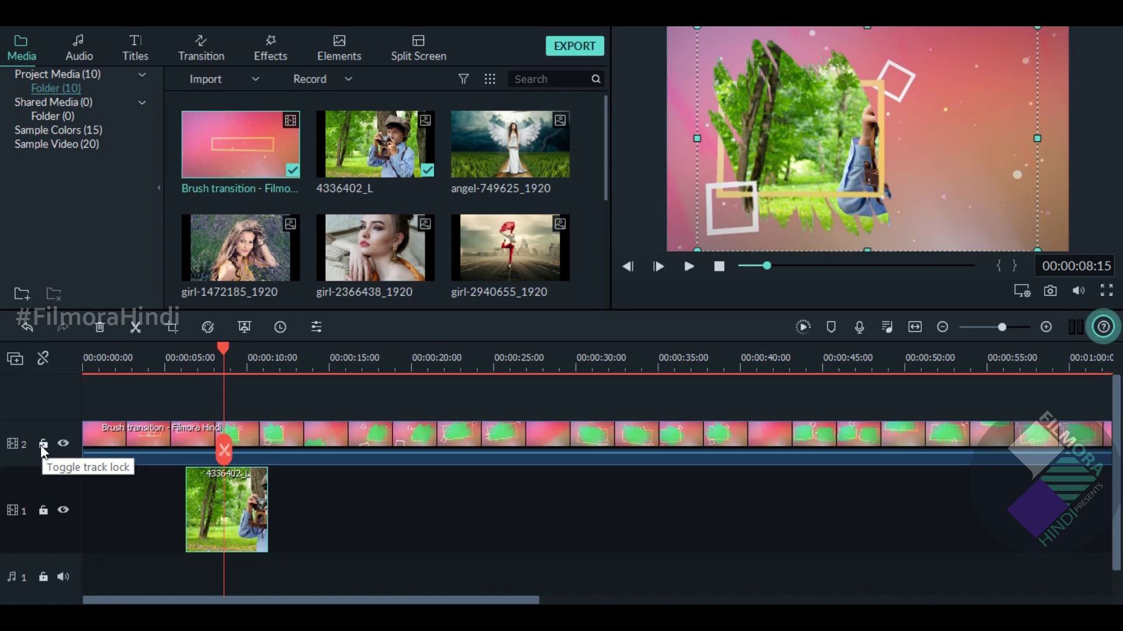
- Lock the brush track, shift the boy photo left into the brush shape, and open its settings
{"action": "left_click", "coordinate": [43, 444]}
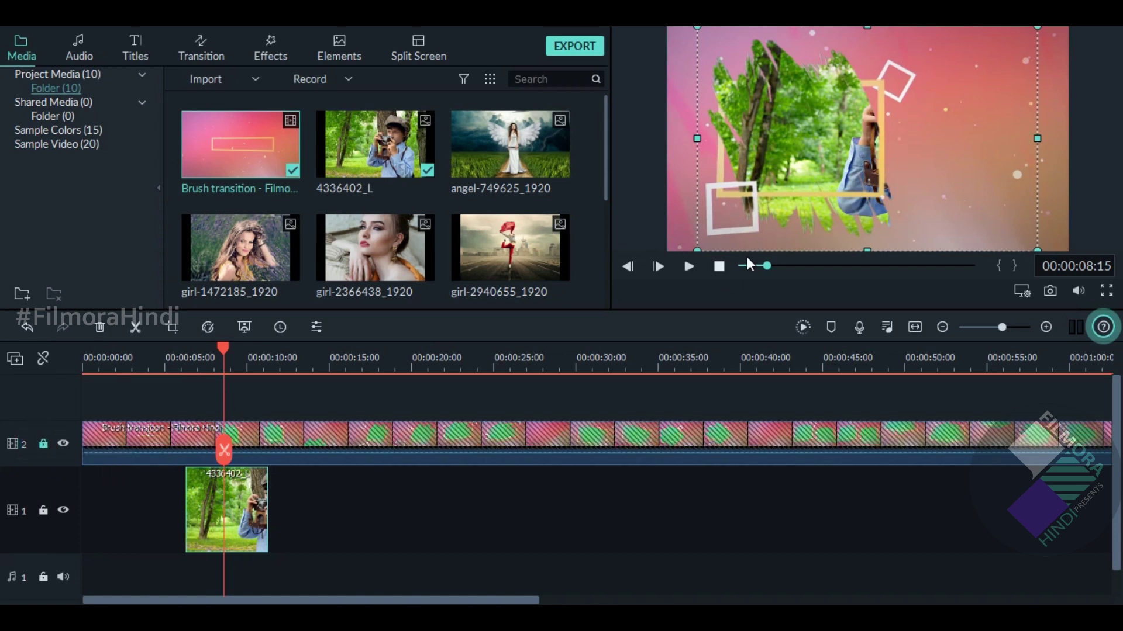
{"action": "left_click_drag", "start_coordinate": [845, 130], "coordinate": [699, 148]}
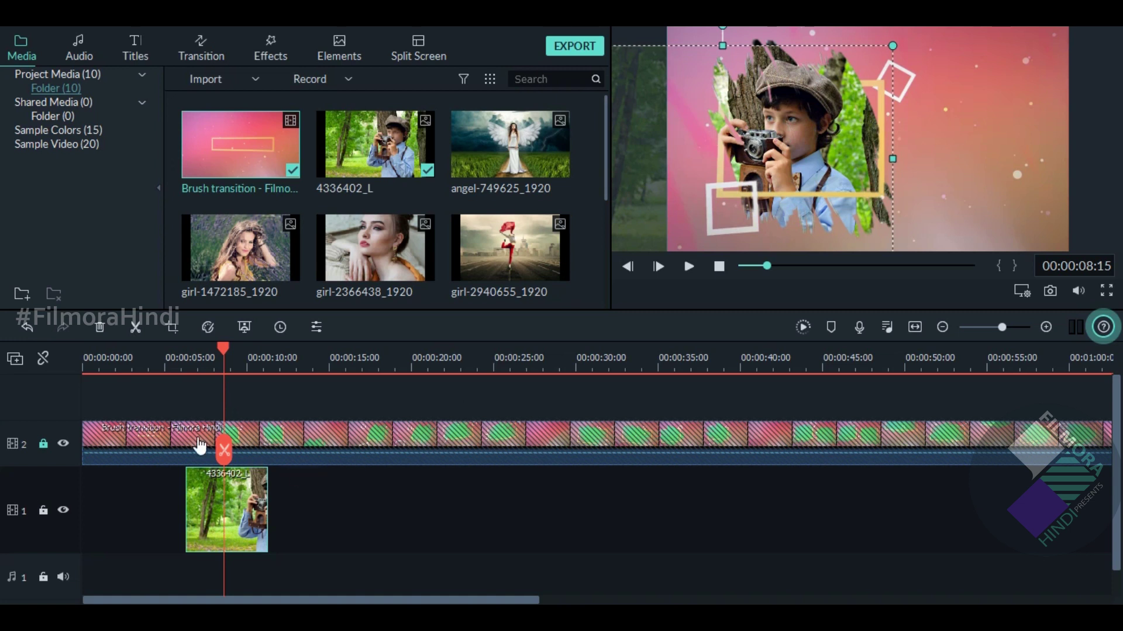
{"action": "left_click", "coordinate": [181, 370]}
{"action": "key", "text": "space"}
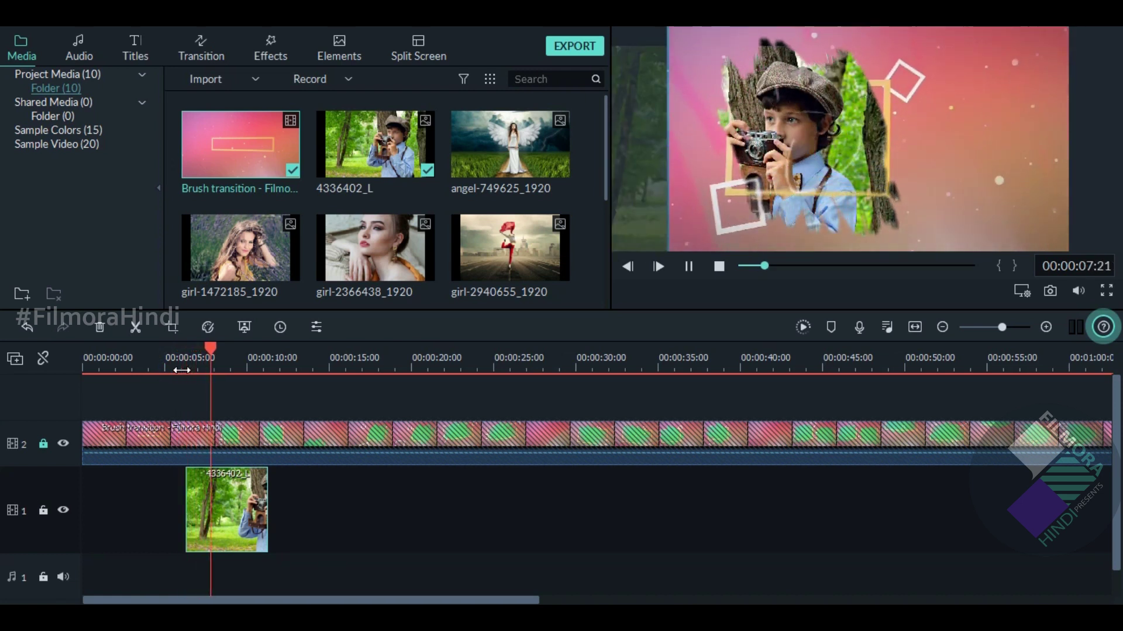
{"action": "key", "text": "space"}
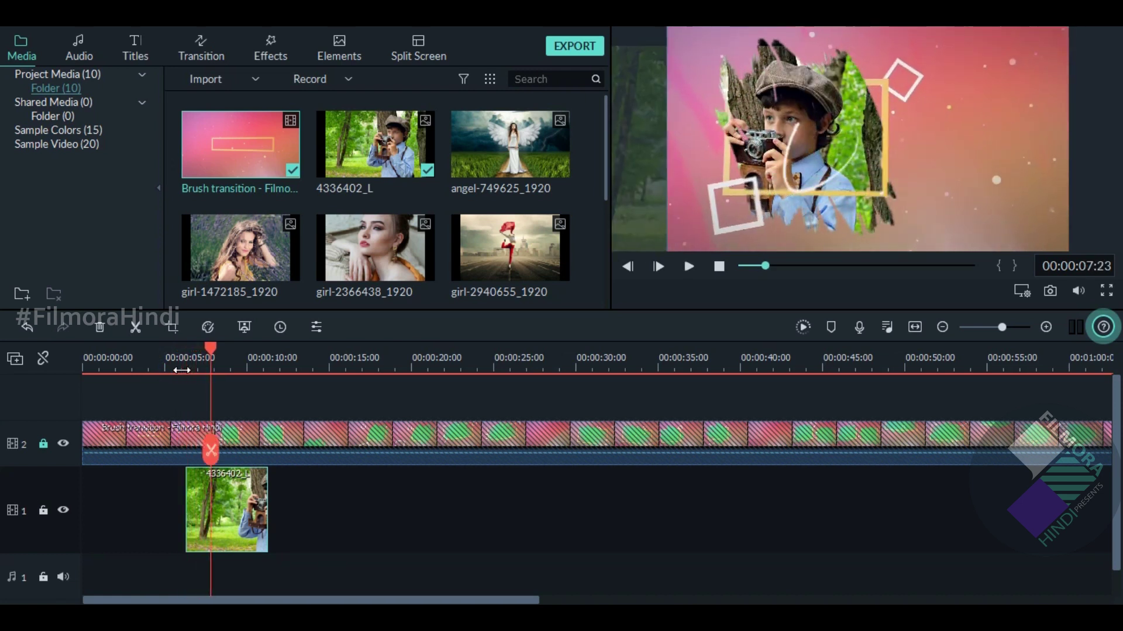
{"action": "double_click", "coordinate": [241, 515]}
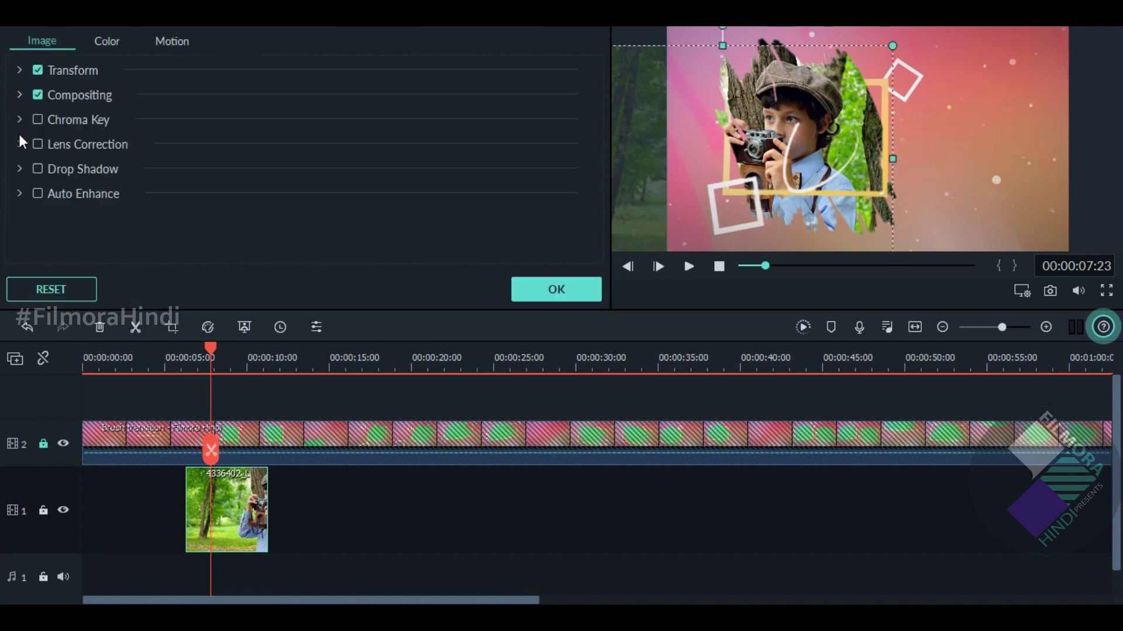
- Mirror the boy photo horizontally and center it across the frame, previewing the reveal
{"action": "left_click", "coordinate": [20, 71]}
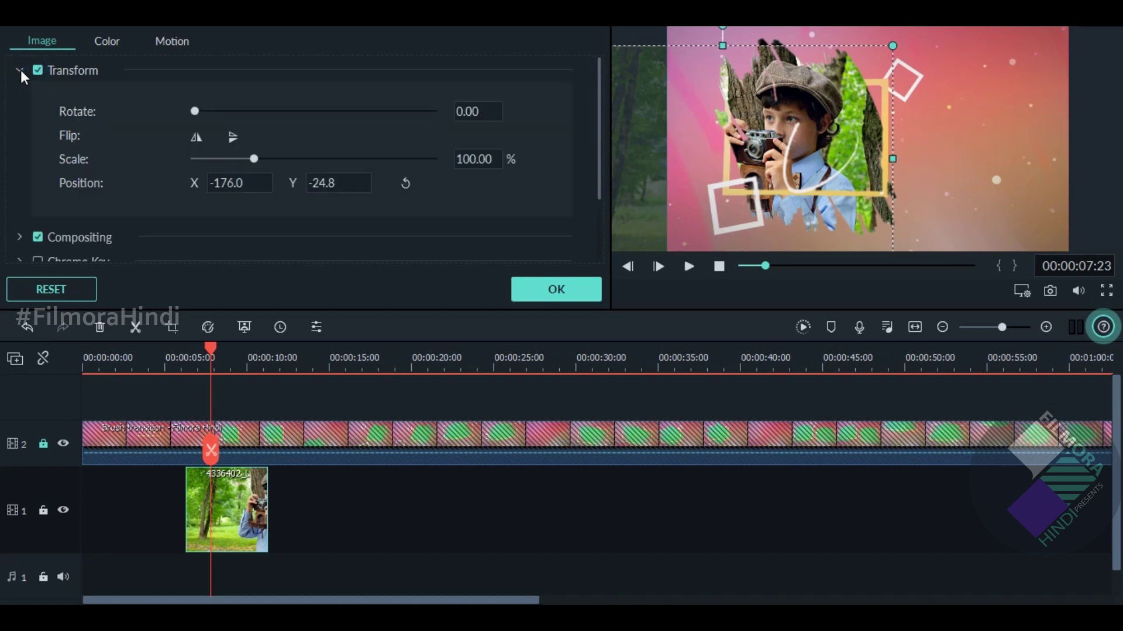
{"action": "left_click", "coordinate": [194, 138]}
{"action": "left_click_drag", "start_coordinate": [744, 137], "coordinate": [901, 130]}
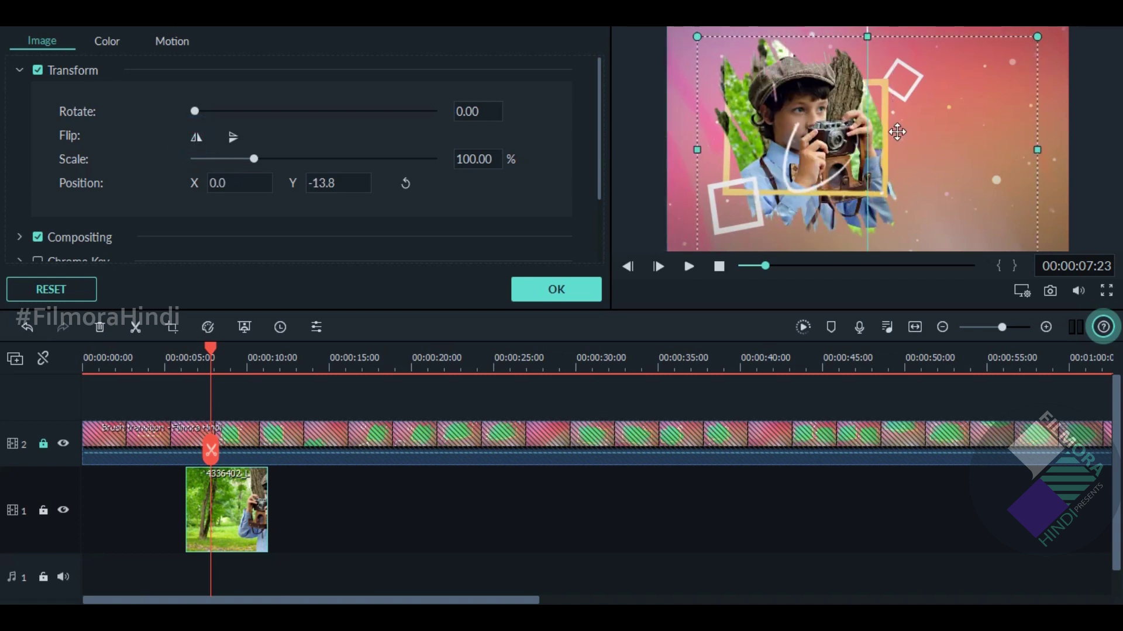
{"action": "left_click", "coordinate": [183, 367]}
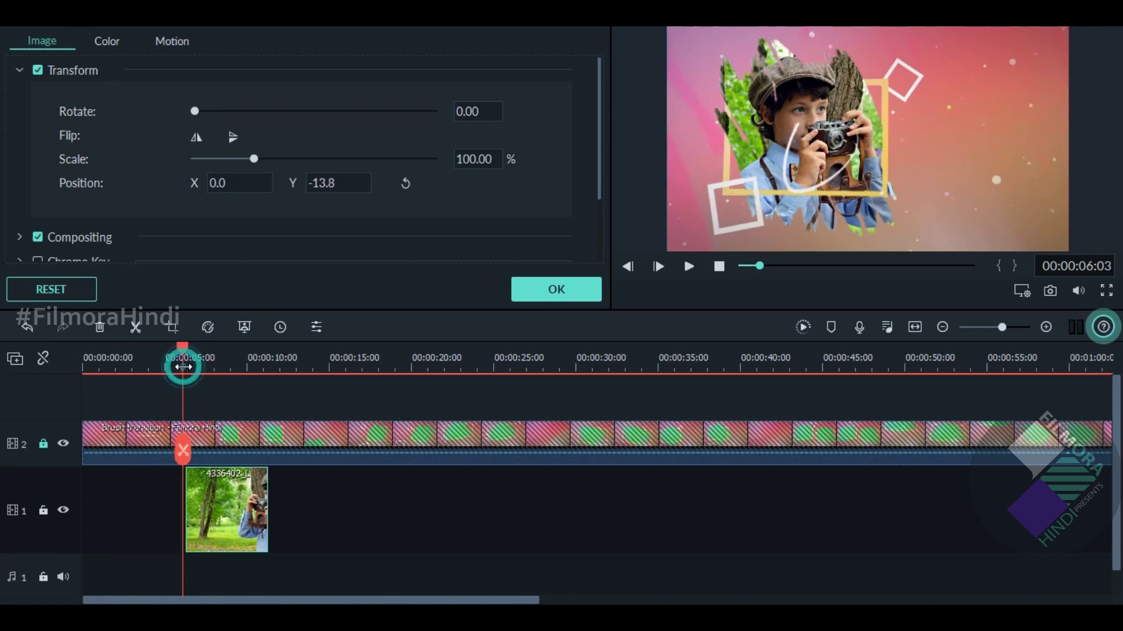
{"action": "key", "text": "space"}
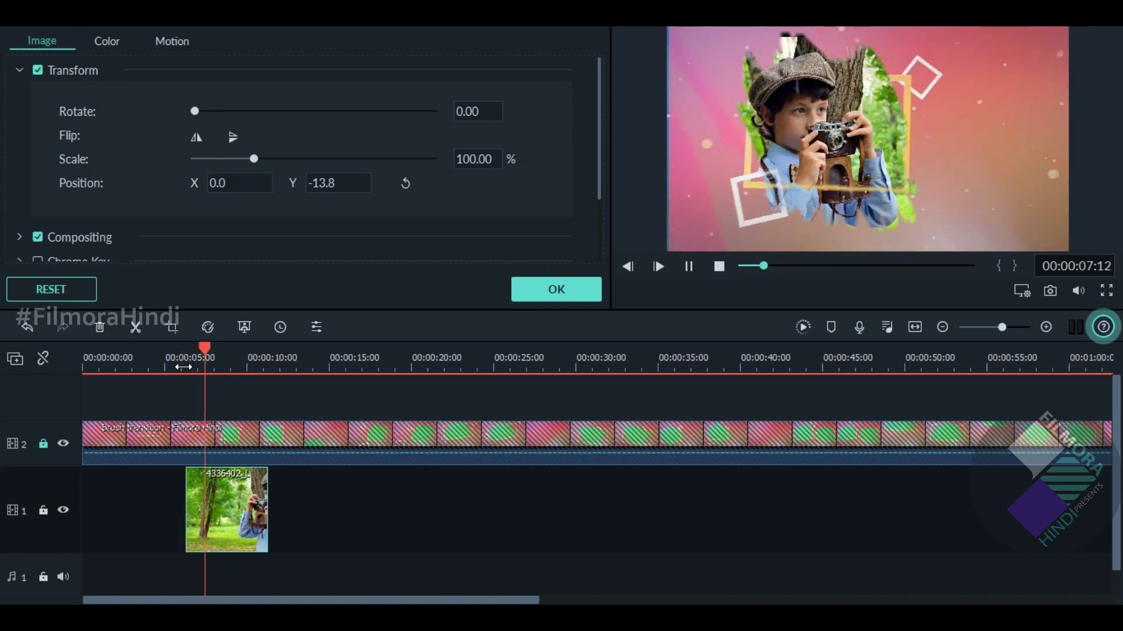
{"action": "key", "text": "space"}
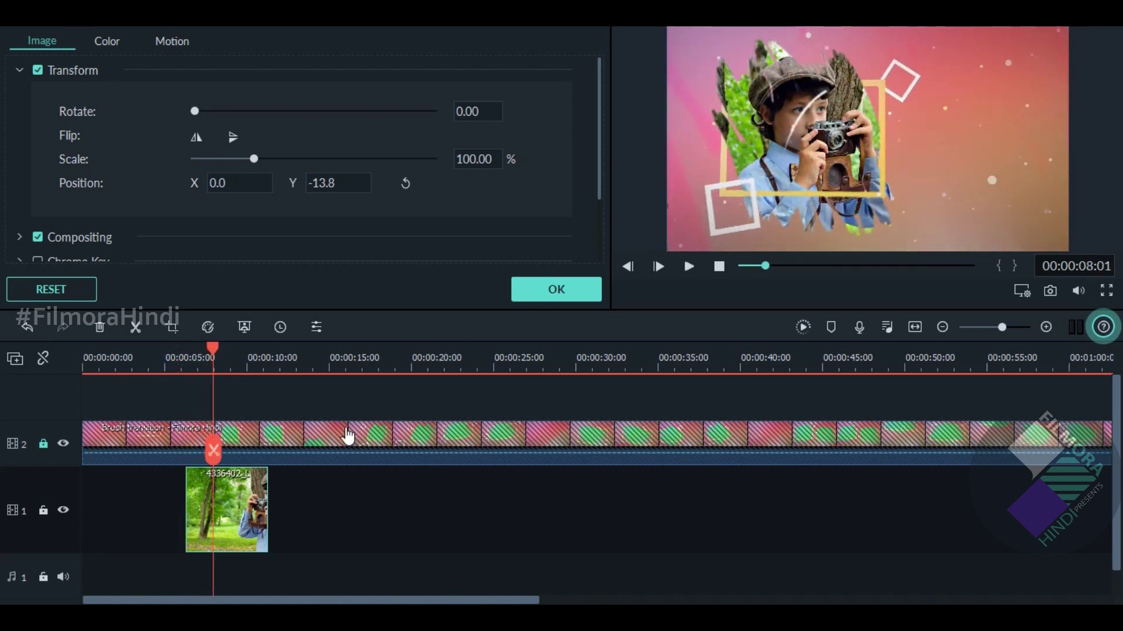
- Center the photo vertically at X 0.0, Y 0.0, replay the reveal, and confirm
{"action": "left_click_drag", "start_coordinate": [792, 166], "coordinate": [797, 125]}
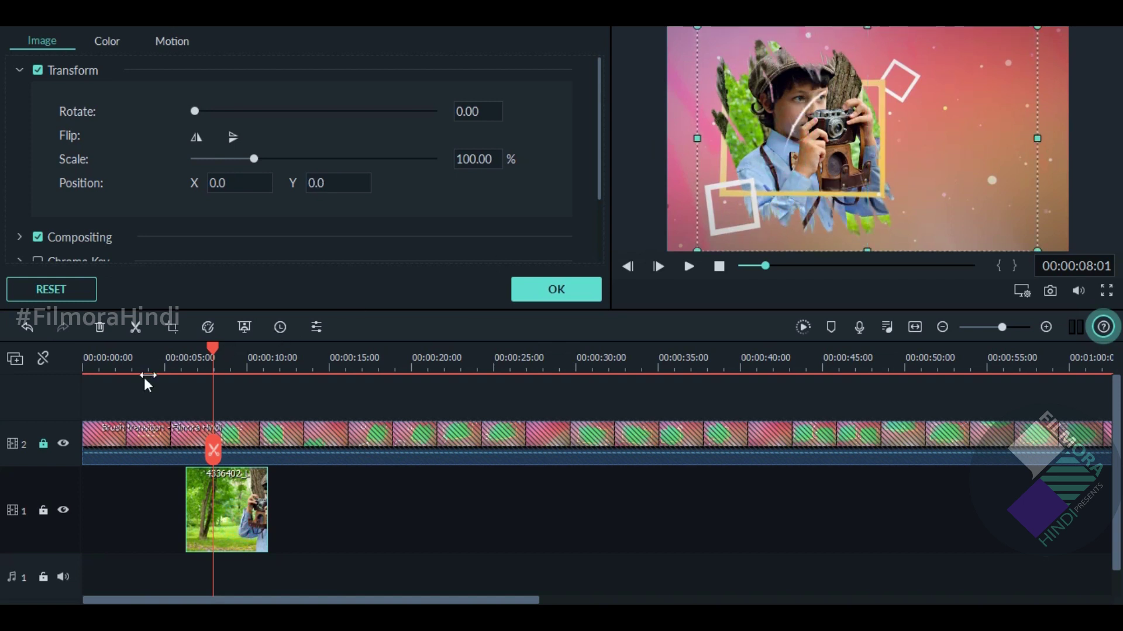
{"action": "left_click", "coordinate": [181, 361]}
{"action": "key", "text": "space"}
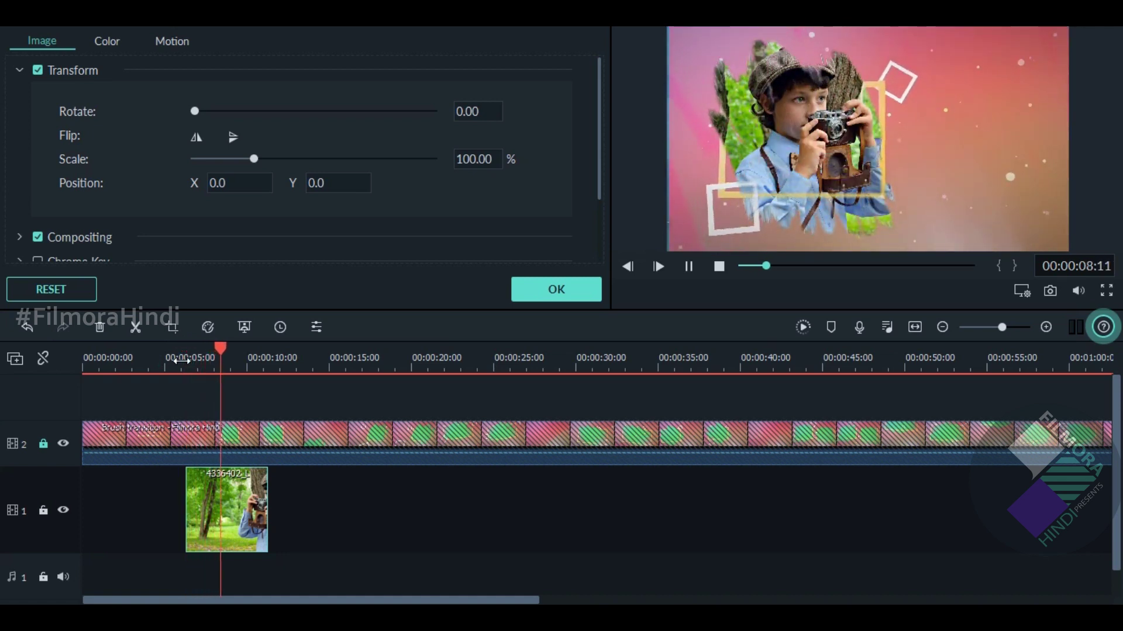
{"action": "key", "text": "space"}
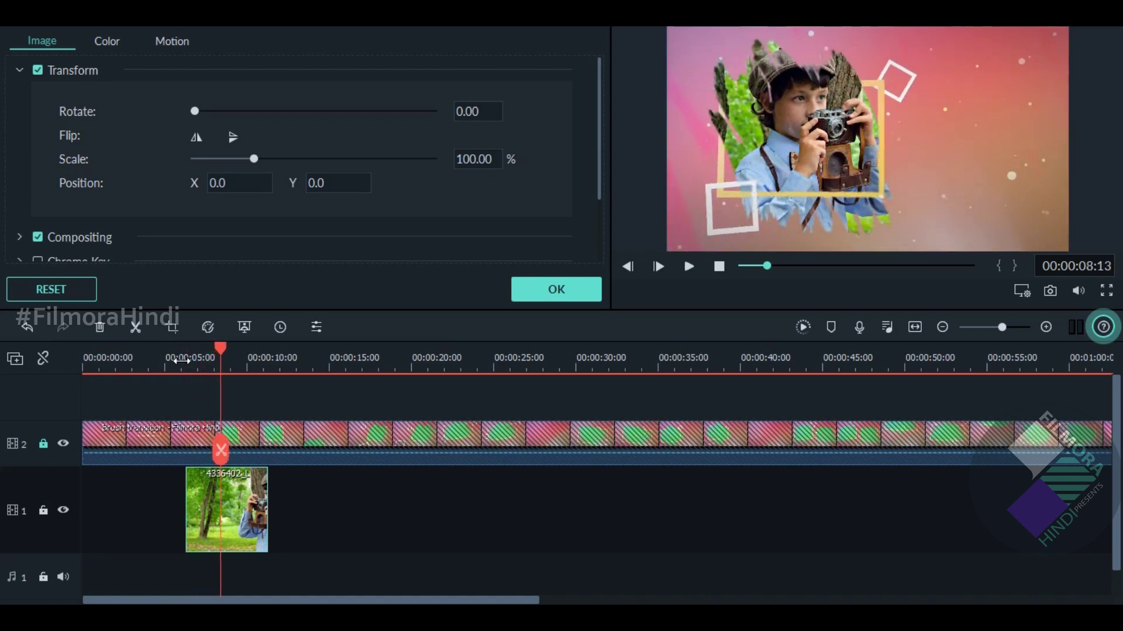
{"action": "left_click", "coordinate": [556, 290]}
- Extend the 4336402_L clip to where its brush reveal ends, then find the next reveal
{"action": "key", "text": "space"}
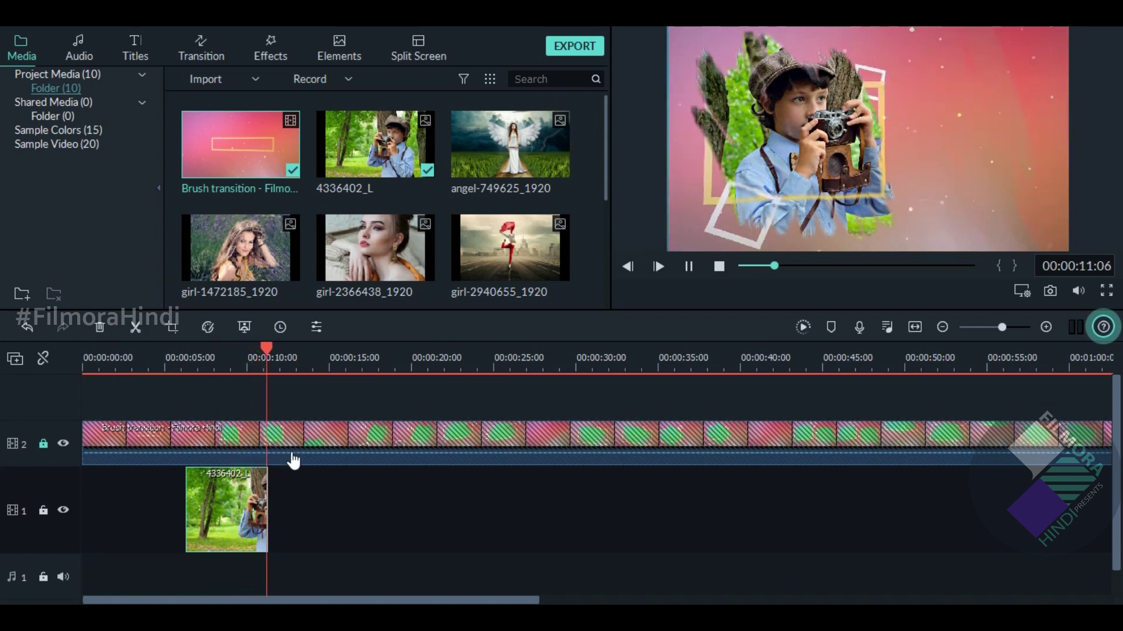
{"action": "key", "text": "space"}
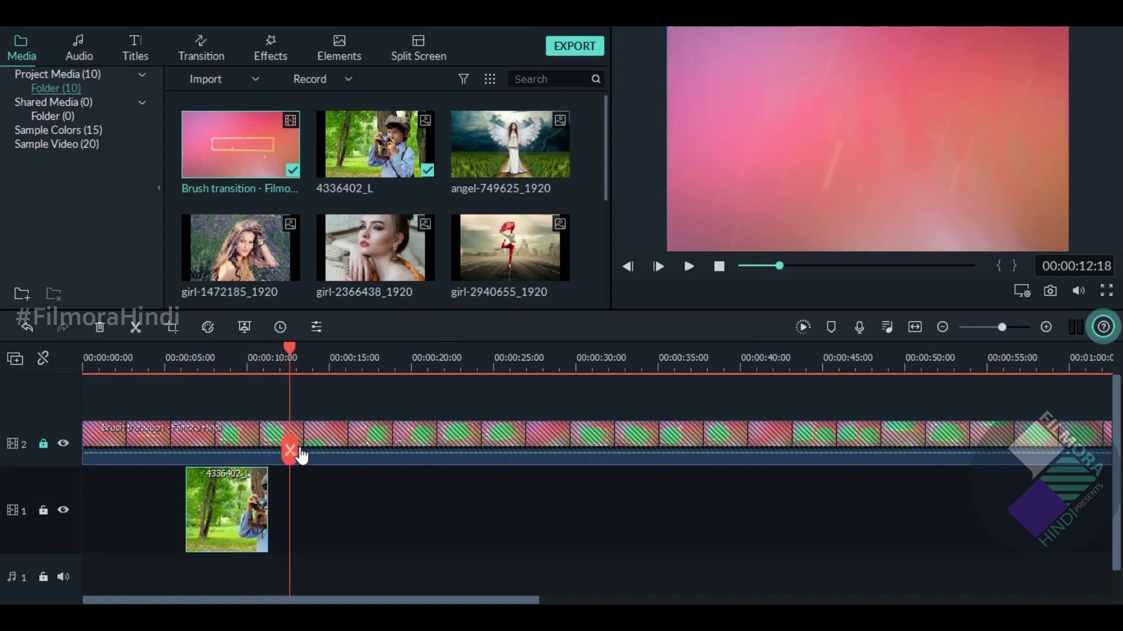
{"action": "left_click_drag", "start_coordinate": [267, 497], "coordinate": [288, 494]}
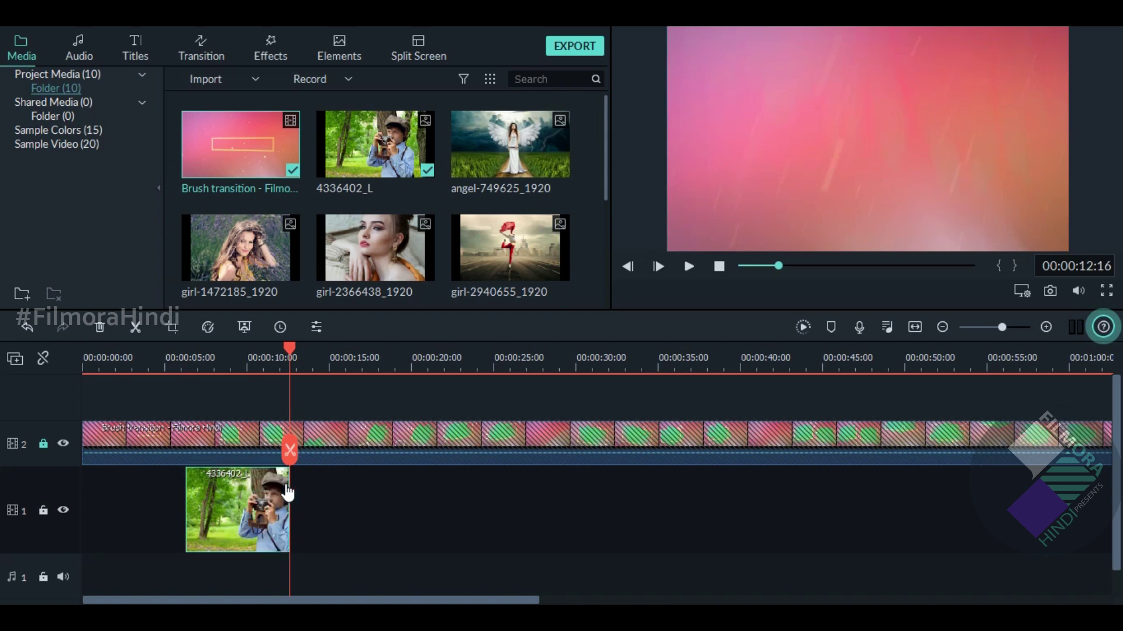
{"action": "key", "text": "space"}
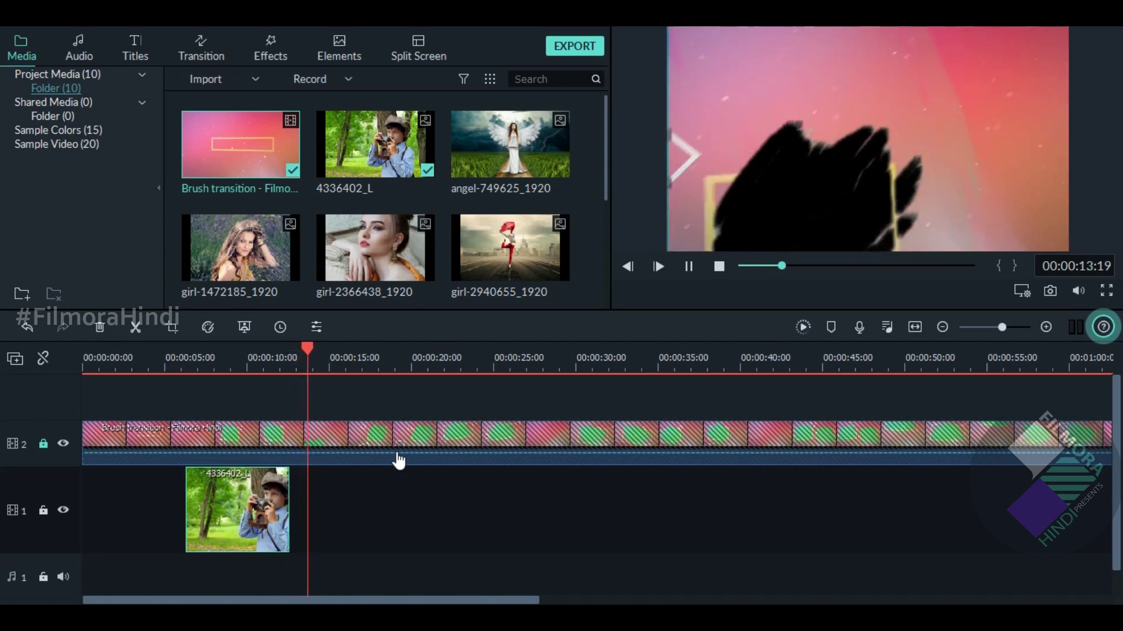
{"action": "key", "text": "space"}
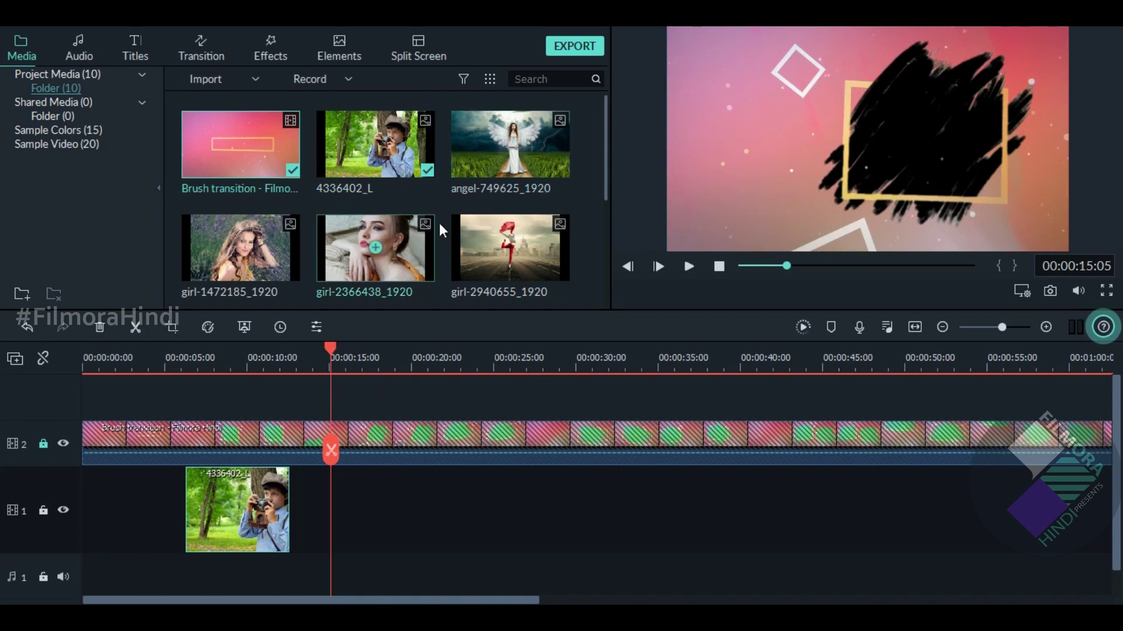
- Add angel-749625_1920 to track 1 after the boy photo and shift it right within its brush frame
{"action": "left_click_drag", "start_coordinate": [462, 164], "coordinate": [338, 503]}
{"action": "left_click", "coordinate": [378, 473]}
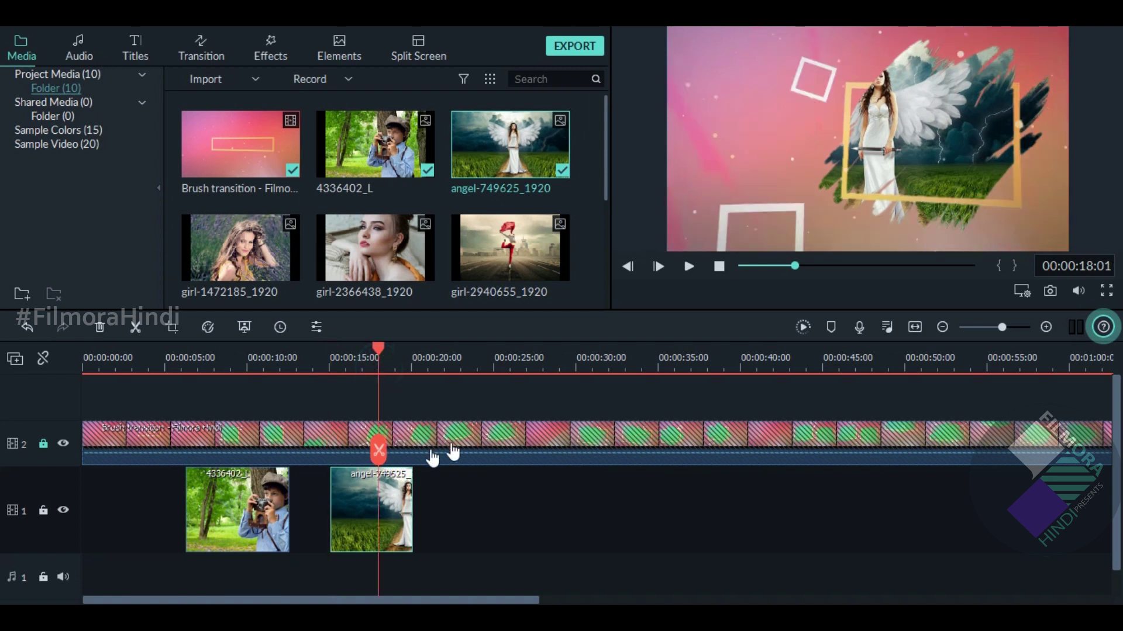
{"action": "left_click", "coordinate": [321, 362]}
{"action": "key", "text": "space"}
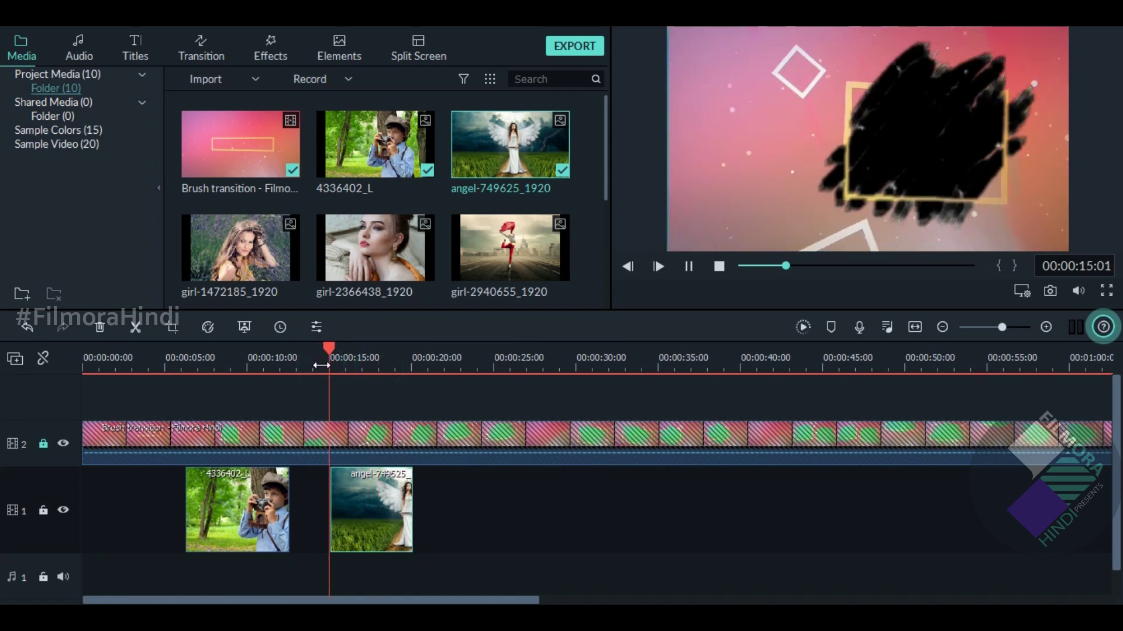
{"action": "key", "text": "space"}
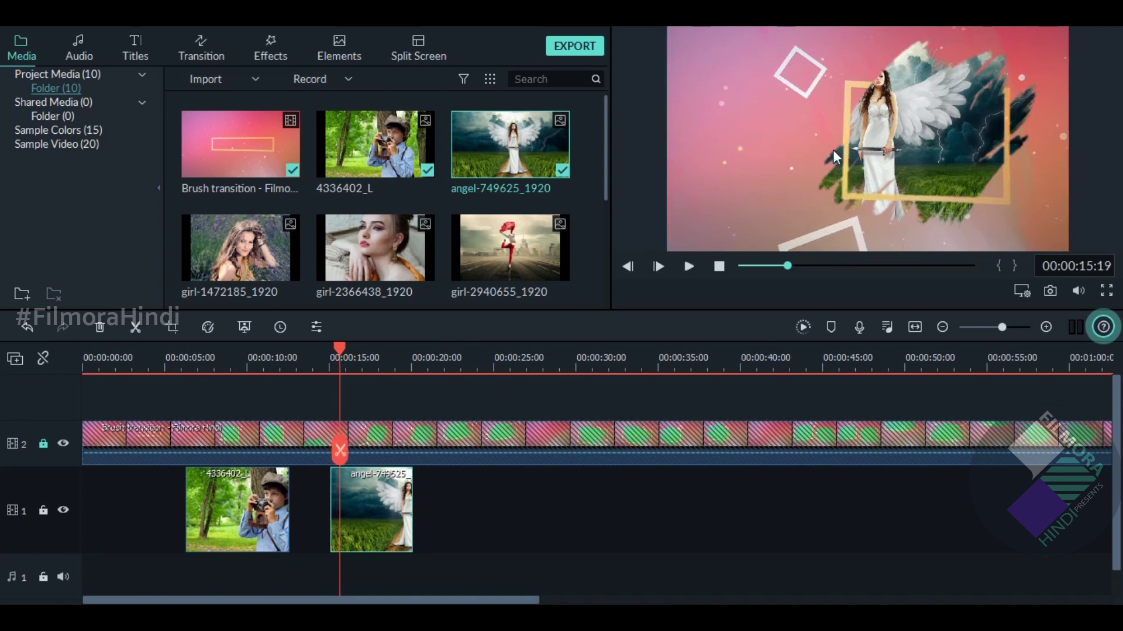
{"action": "left_click_drag", "start_coordinate": [899, 155], "coordinate": [940, 159]}
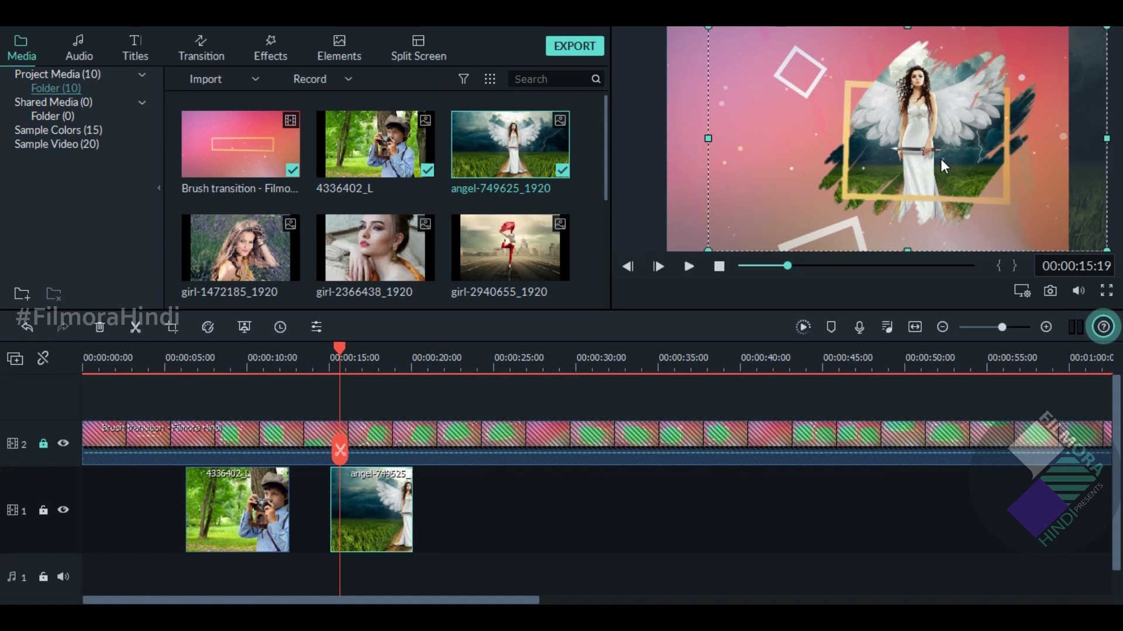
- Trim the angel clip to start at about 13 seconds and play the section back
{"action": "left_click", "coordinate": [330, 359]}
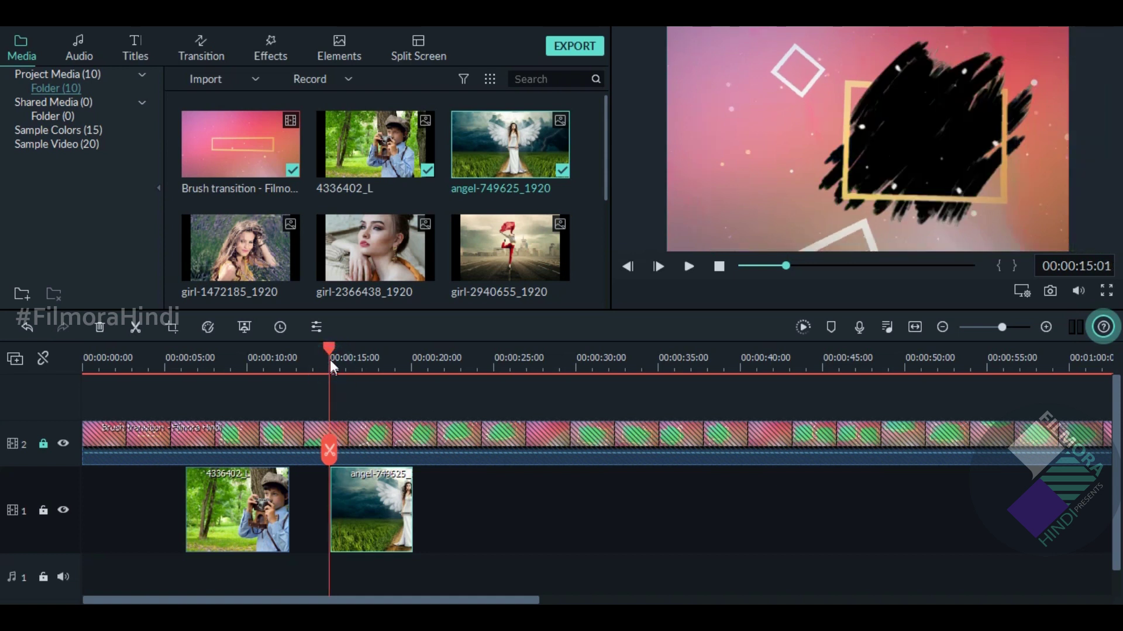
{"action": "left_click_drag", "start_coordinate": [326, 350], "coordinate": [303, 352]}
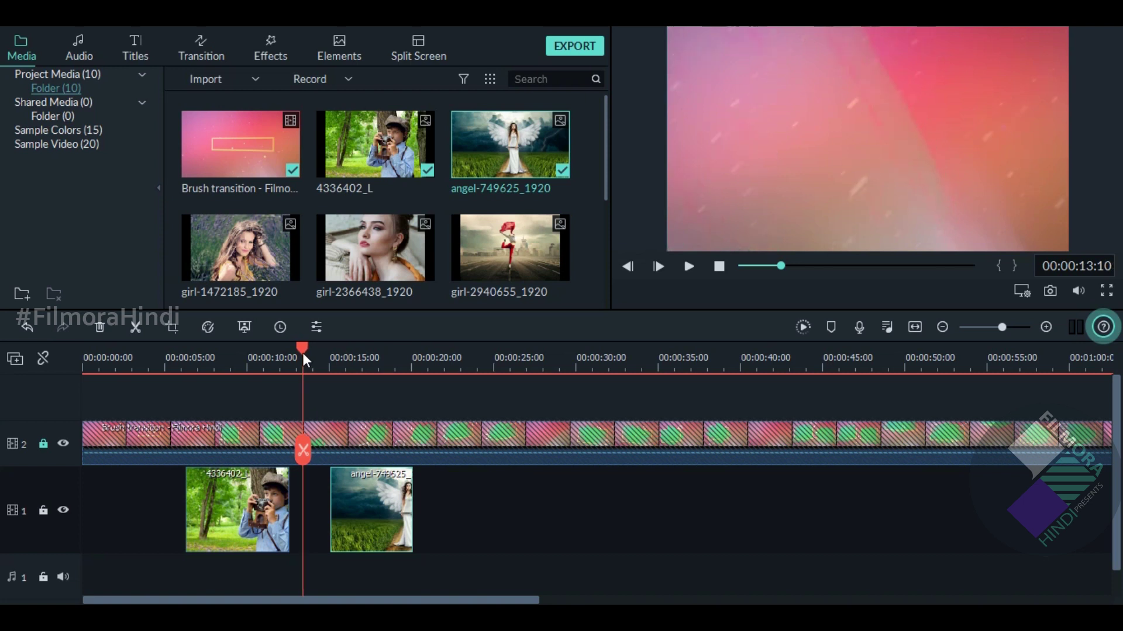
{"action": "left_click_drag", "start_coordinate": [332, 490], "coordinate": [303, 491]}
{"action": "left_click_drag", "start_coordinate": [303, 346], "coordinate": [299, 346]}
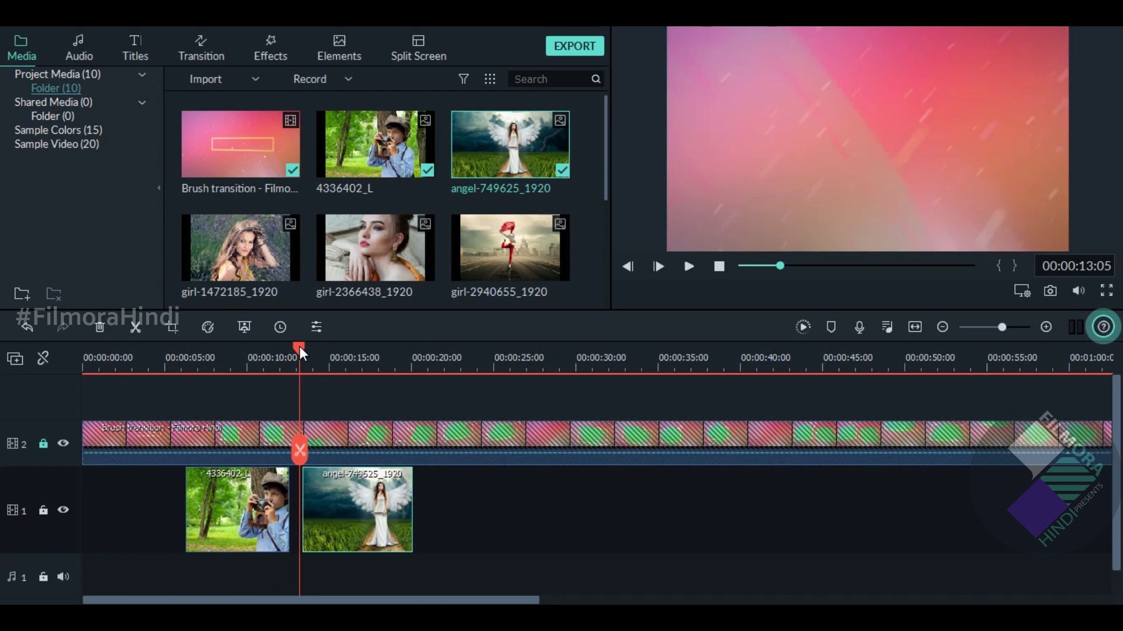
{"action": "key", "text": "space"}
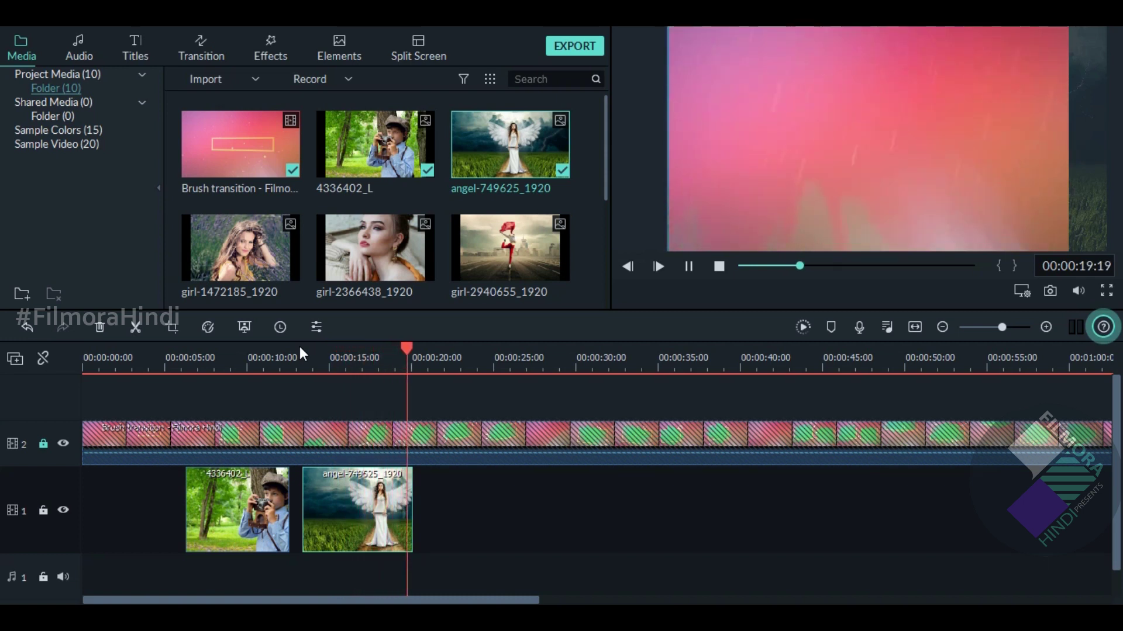
{"action": "key", "text": "space"}
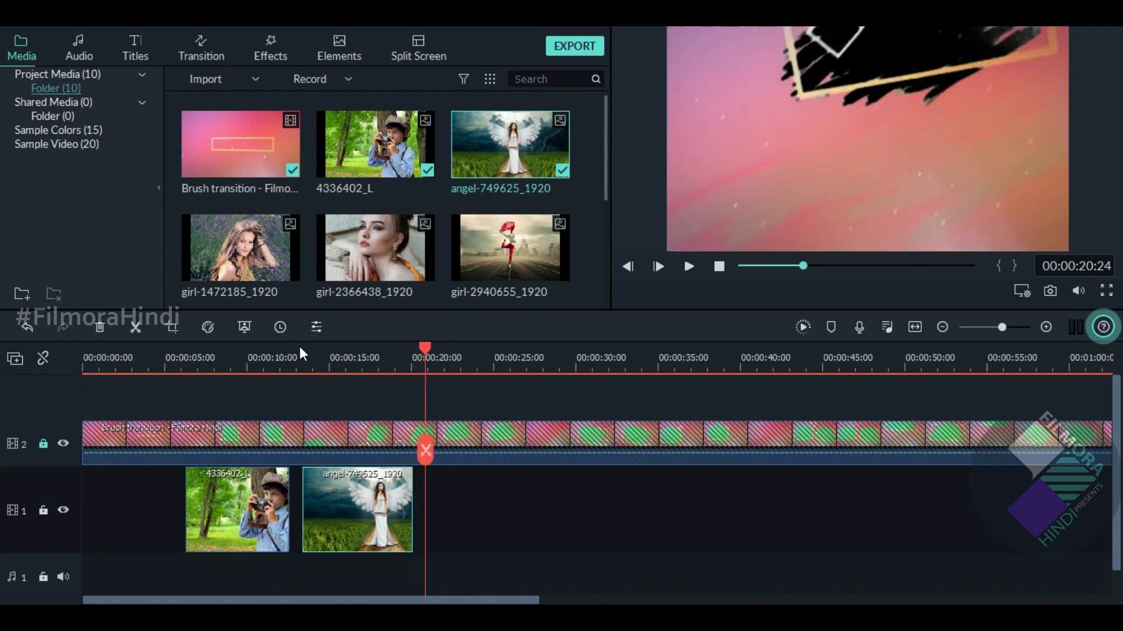
- Add girl-1472185_1920 after the angel clip and trim its end to about 26 seconds
{"action": "left_click_drag", "start_coordinate": [425, 350], "coordinate": [423, 350]}
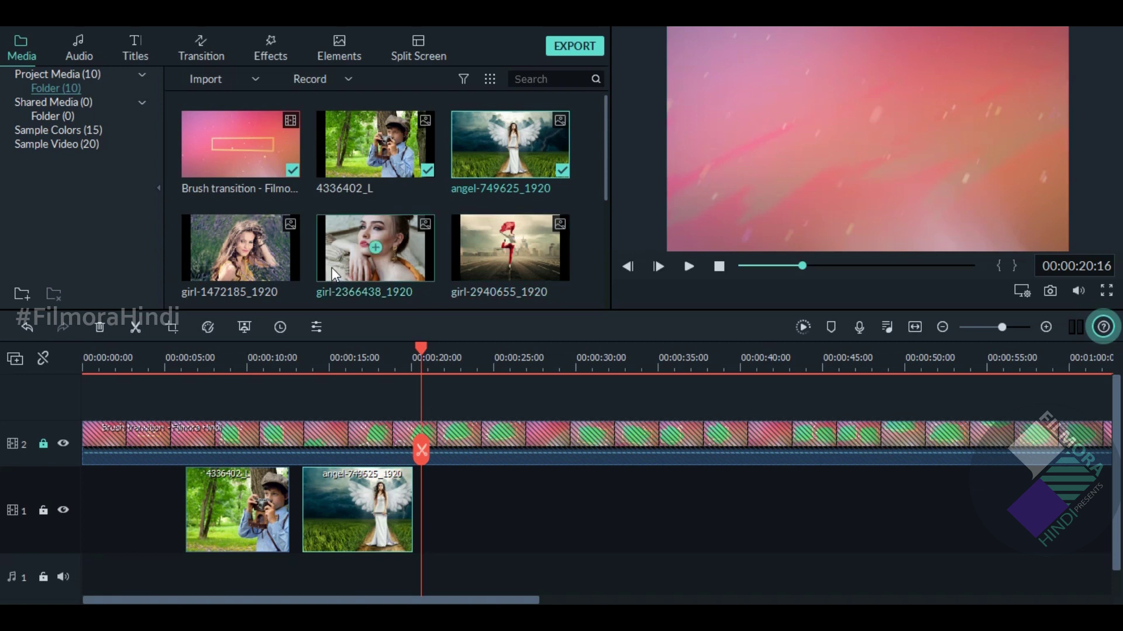
{"action": "left_click_drag", "start_coordinate": [272, 268], "coordinate": [422, 503]}
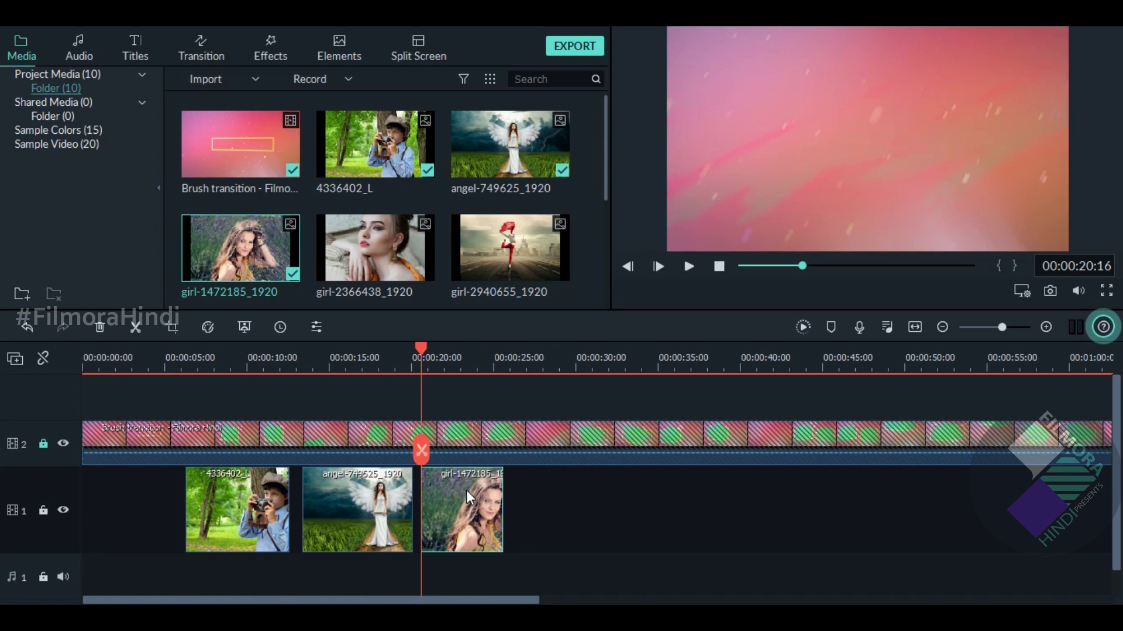
{"action": "key", "text": "space"}
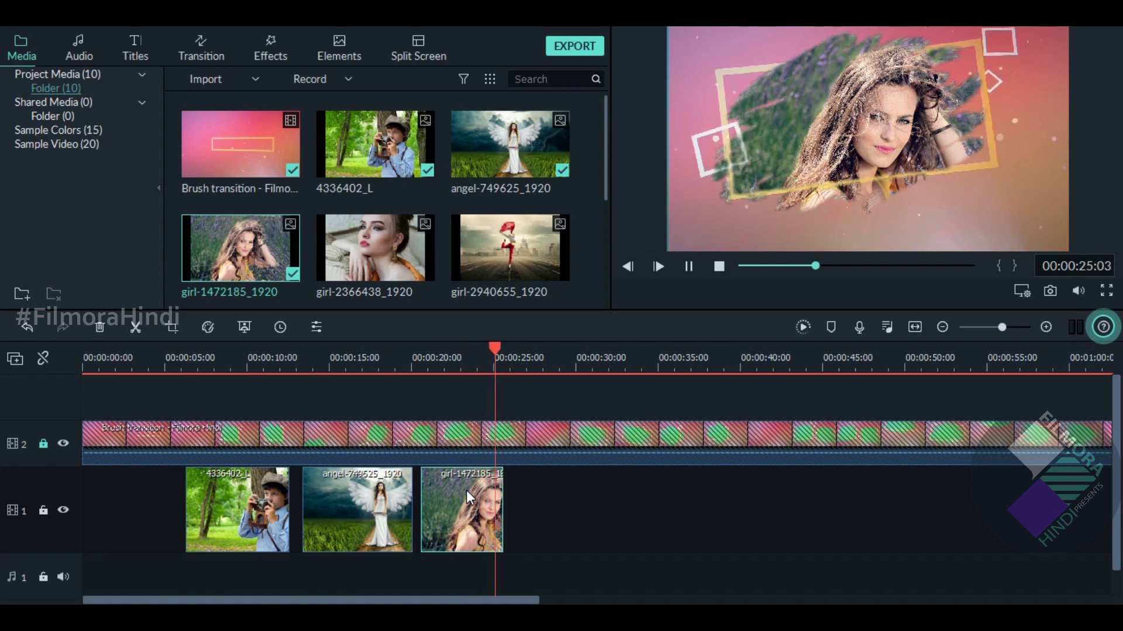
{"action": "key", "text": "space"}
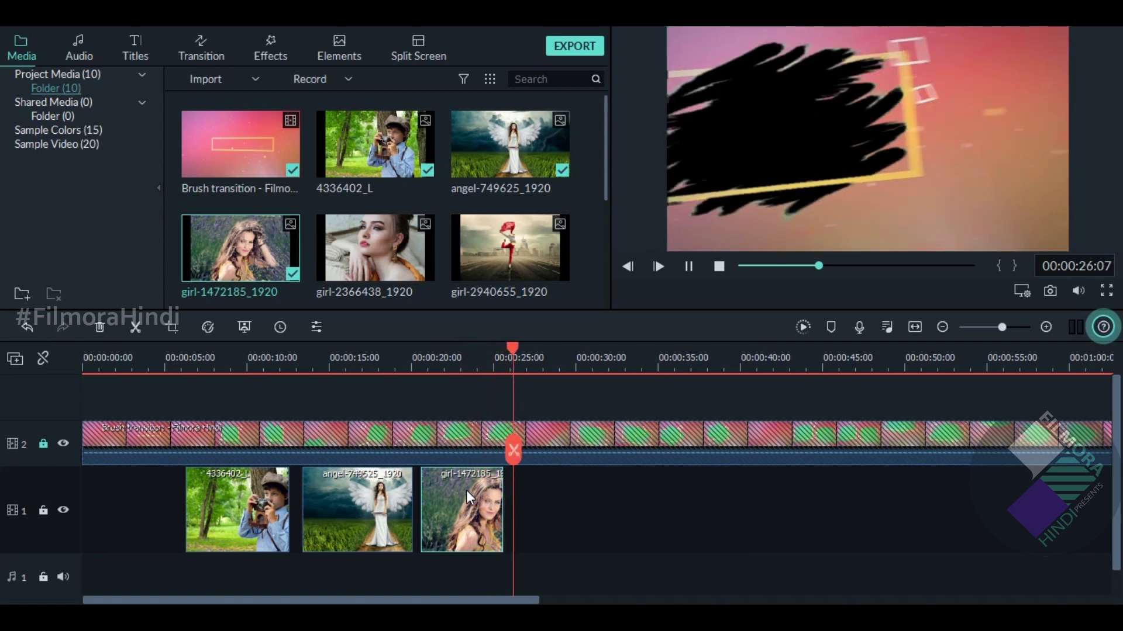
{"action": "left_click_drag", "start_coordinate": [501, 490], "coordinate": [518, 497]}
{"action": "key", "text": "space"}
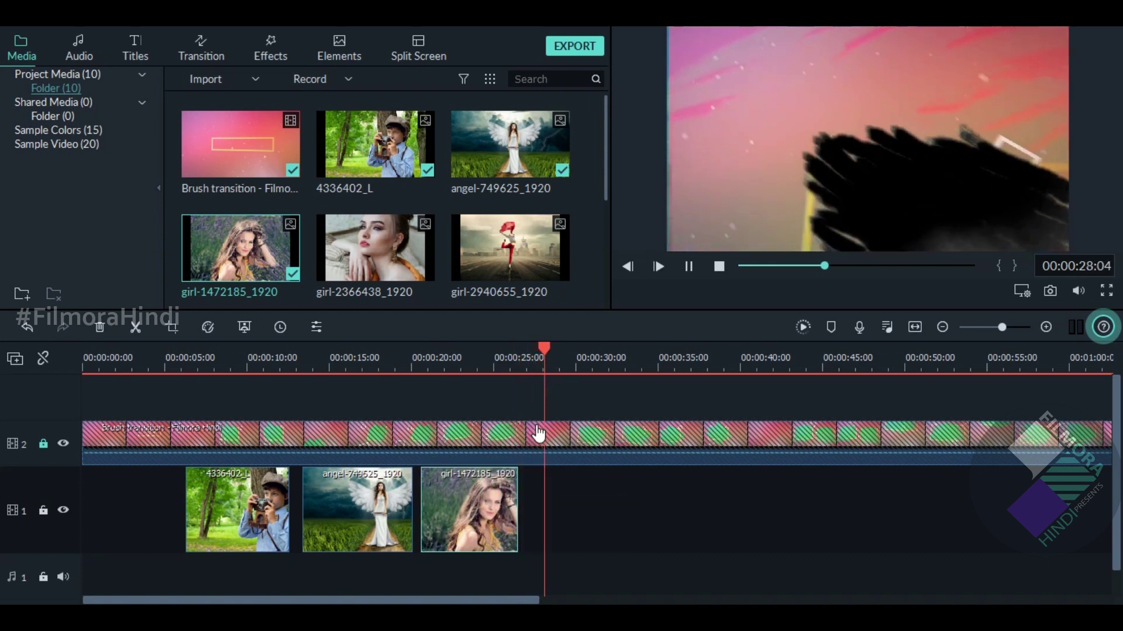
{"action": "key", "text": "space"}
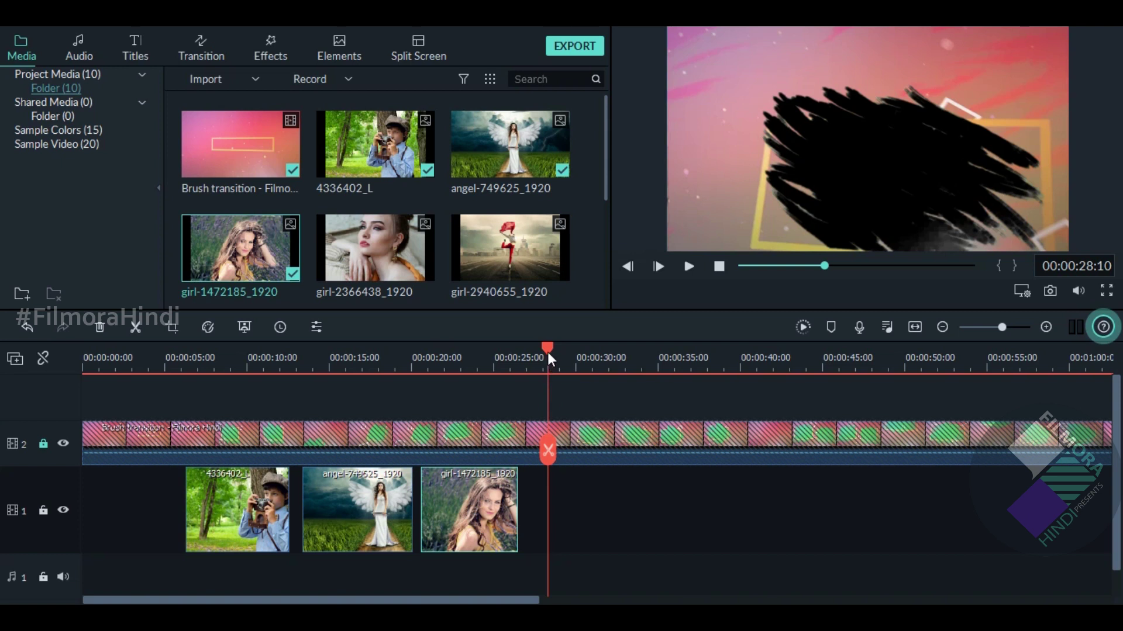
- Add girl-2366438_1920 after the third clip and shift it down-right inside its brush reveal
{"action": "left_click_drag", "start_coordinate": [547, 349], "coordinate": [536, 349]}
{"action": "left_click_drag", "start_coordinate": [398, 271], "coordinate": [547, 524]}
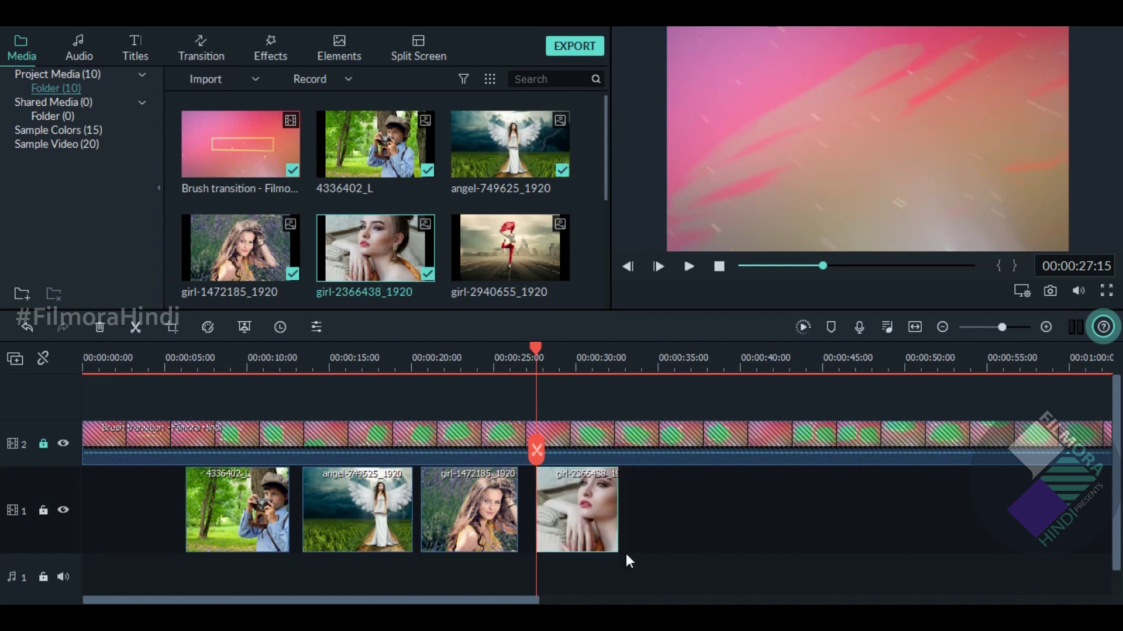
{"action": "key", "text": "space"}
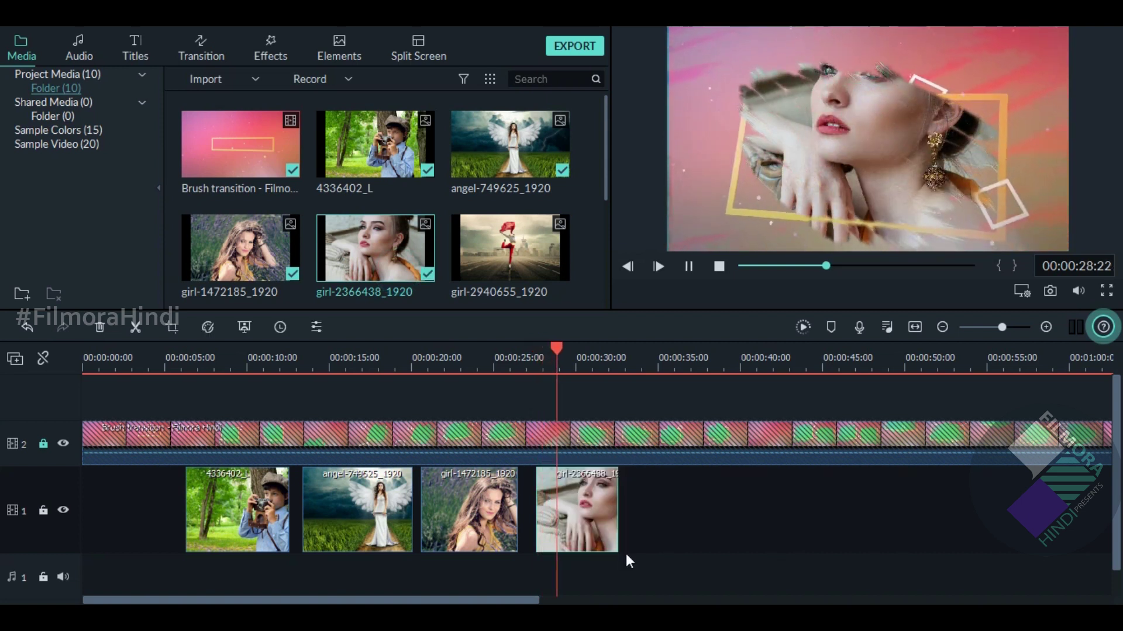
{"action": "key", "text": "space"}
{"action": "left_click", "coordinate": [841, 126]}
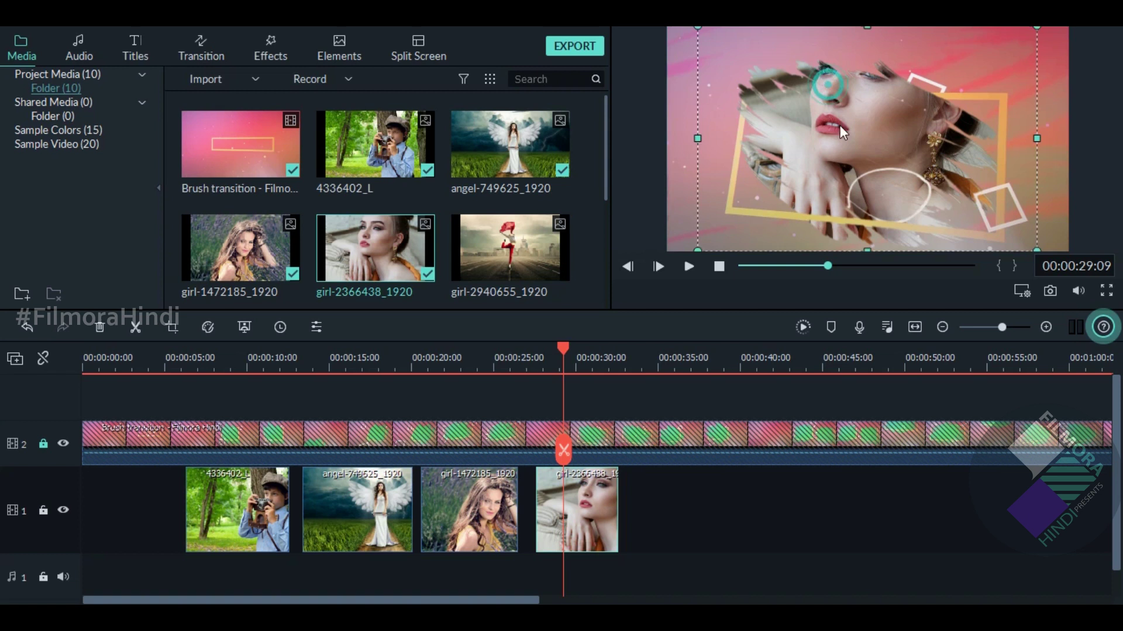
{"action": "left_click_drag", "start_coordinate": [842, 129], "coordinate": [853, 163]}
{"action": "left_click_drag", "start_coordinate": [563, 349], "coordinate": [538, 361]}
{"action": "key", "text": "space"}
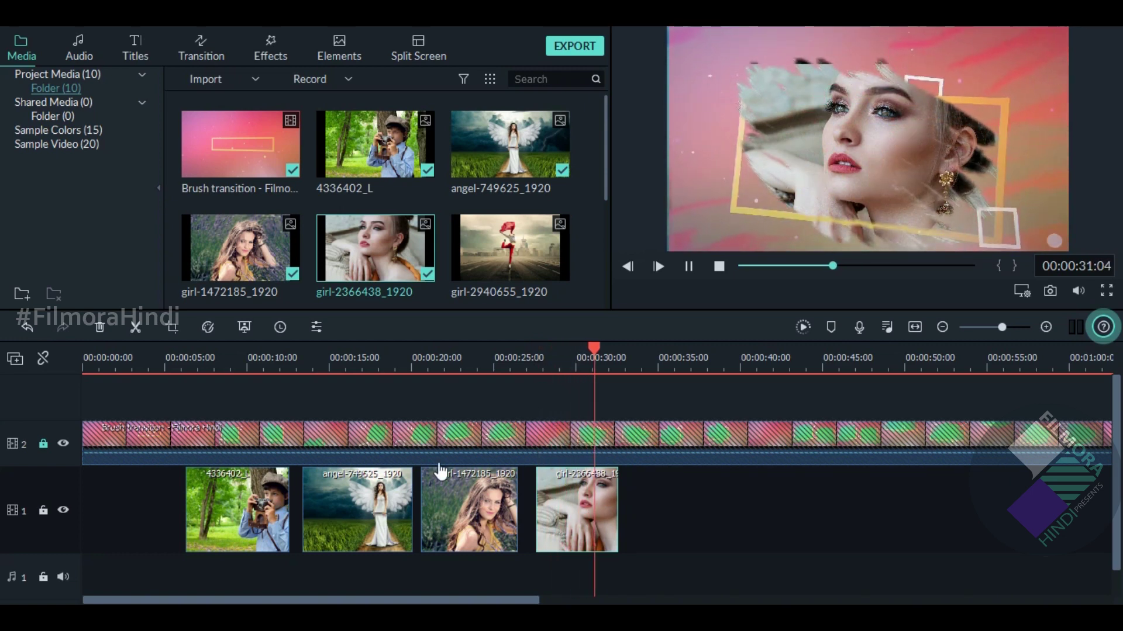
{"action": "scroll", "coordinate": [405, 577], "scroll_direction": "right", "scroll_amount": 3}
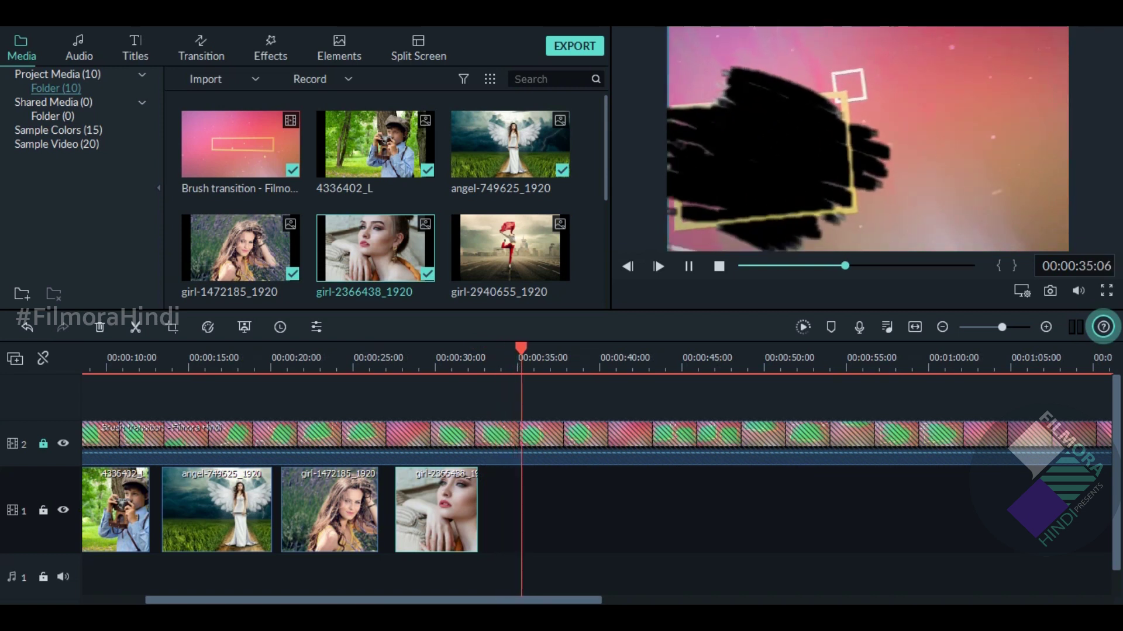
{"action": "left_click", "coordinate": [654, 358]}
{"action": "key", "text": "space"}
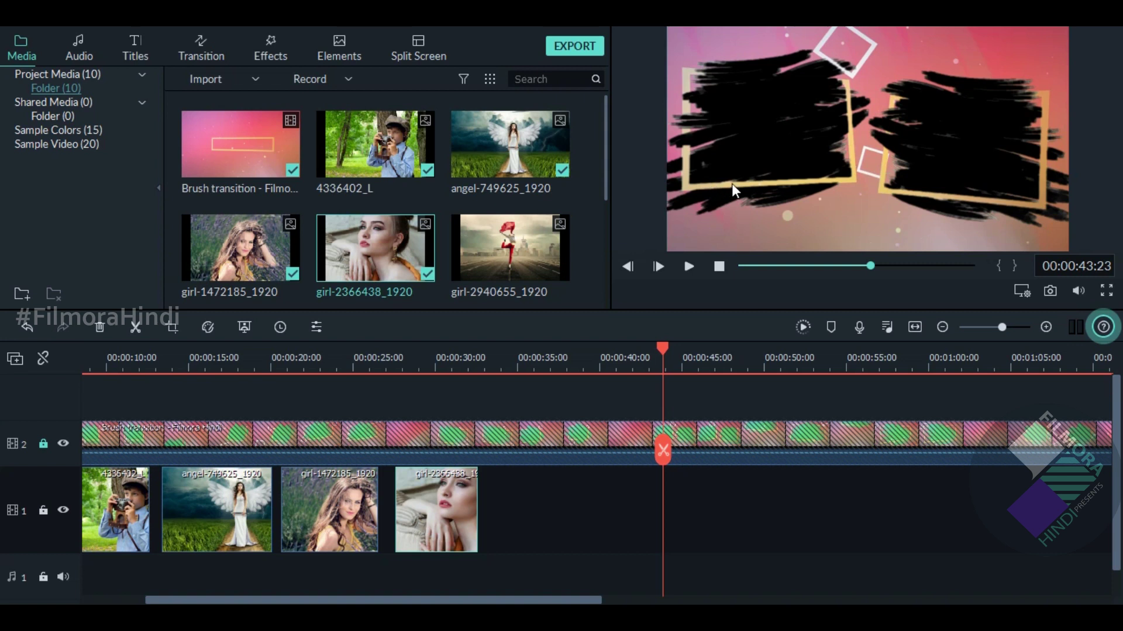